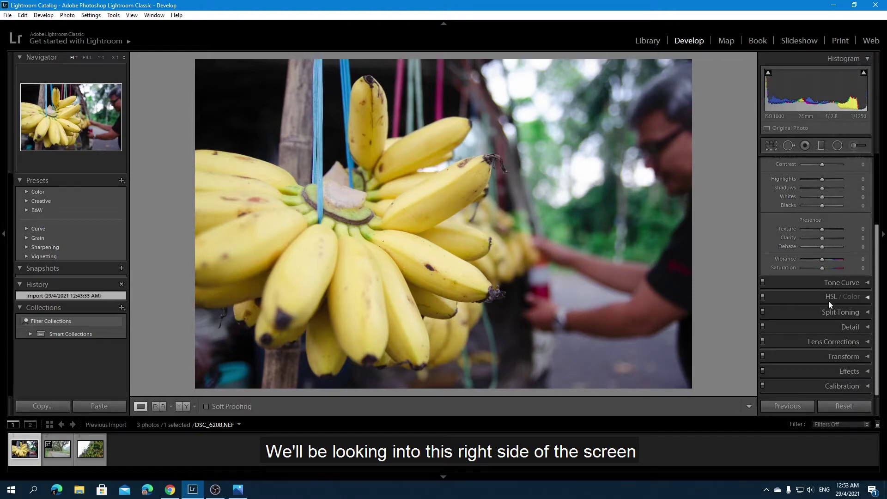
- Try Red Eye Correction at three spots on the banana photo, dismissing each 'Unable to find red eye' message
{"action": "scroll", "coordinate": [828, 301], "scroll_direction": "up", "scroll_amount": 4}
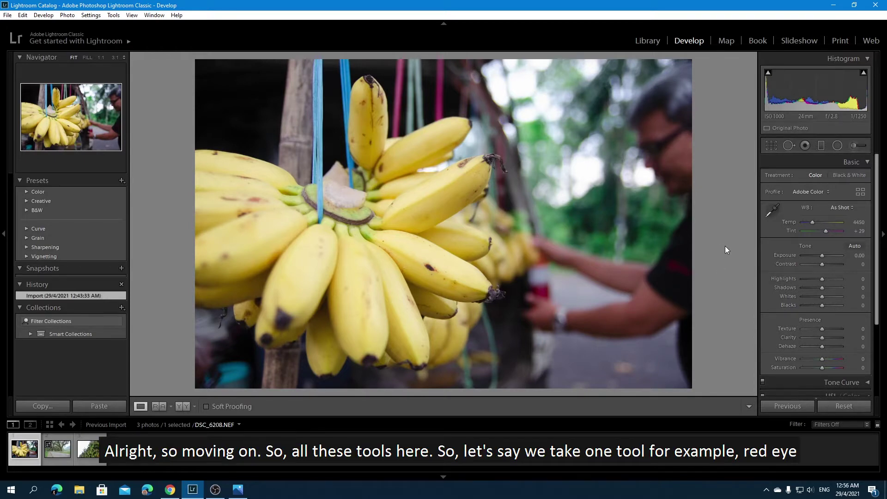
{"action": "left_click", "coordinate": [804, 146]}
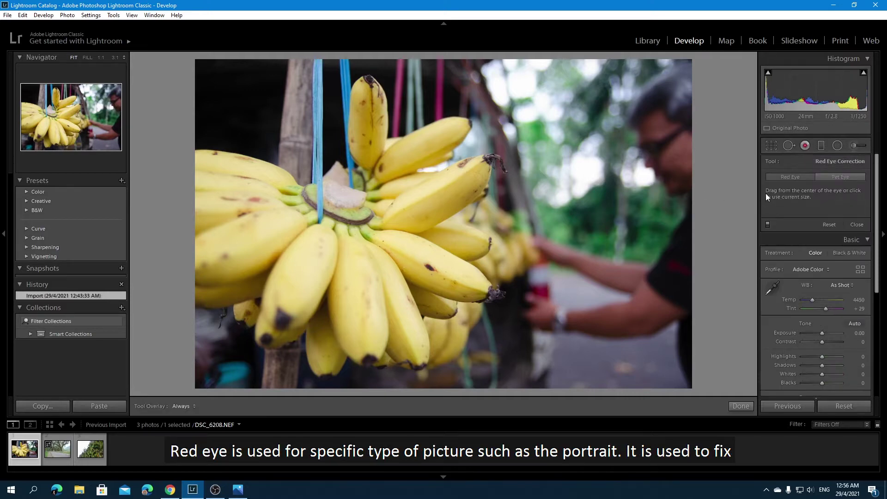
{"action": "left_click", "coordinate": [576, 202]}
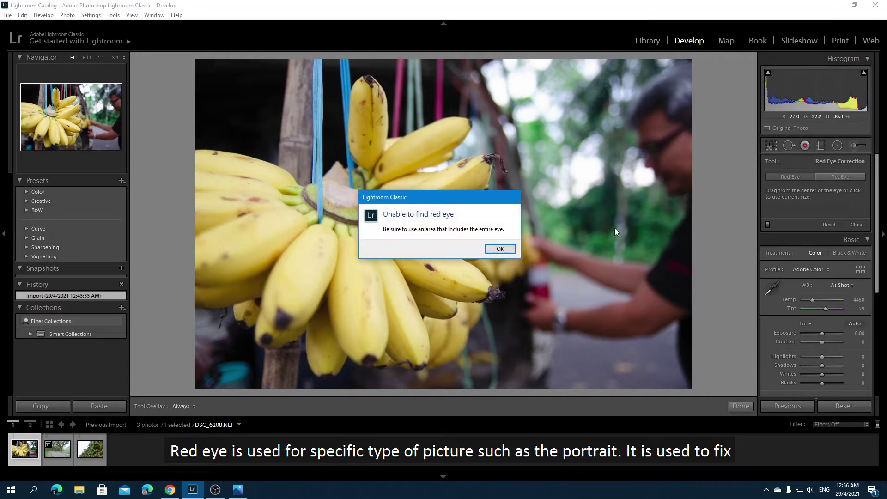
{"action": "left_click", "coordinate": [500, 249]}
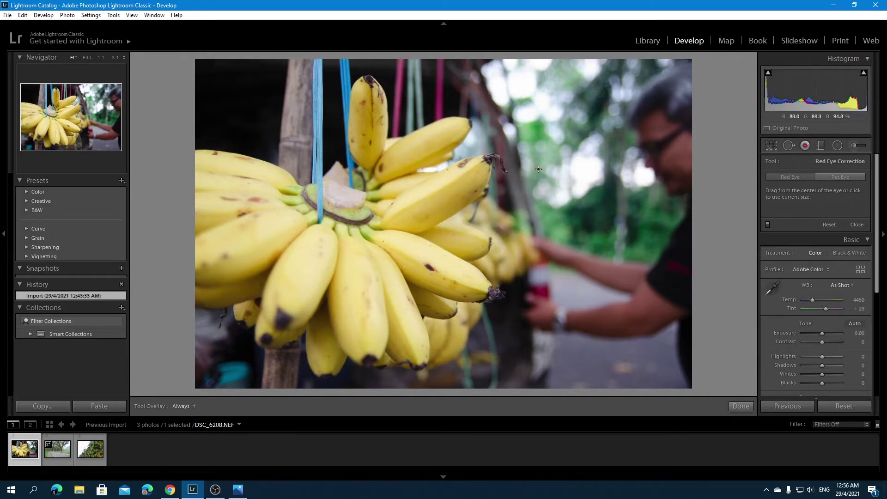
{"action": "left_click", "coordinate": [595, 176]}
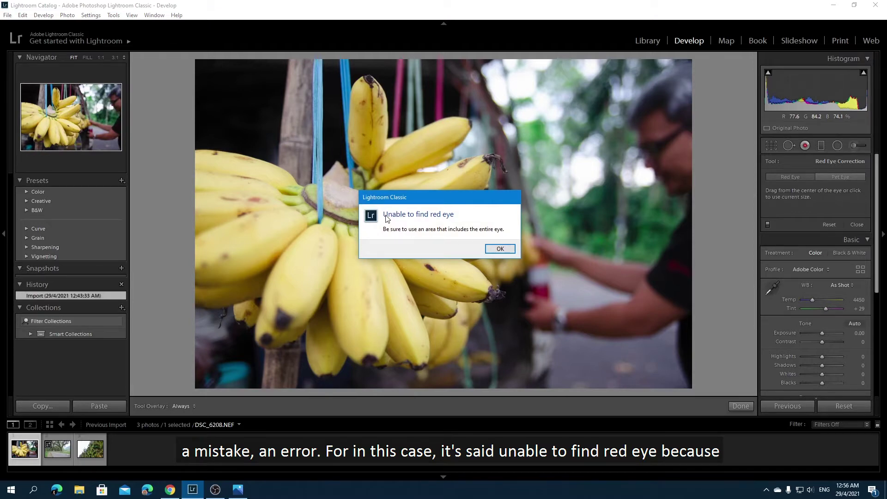
{"action": "left_click", "coordinate": [498, 249]}
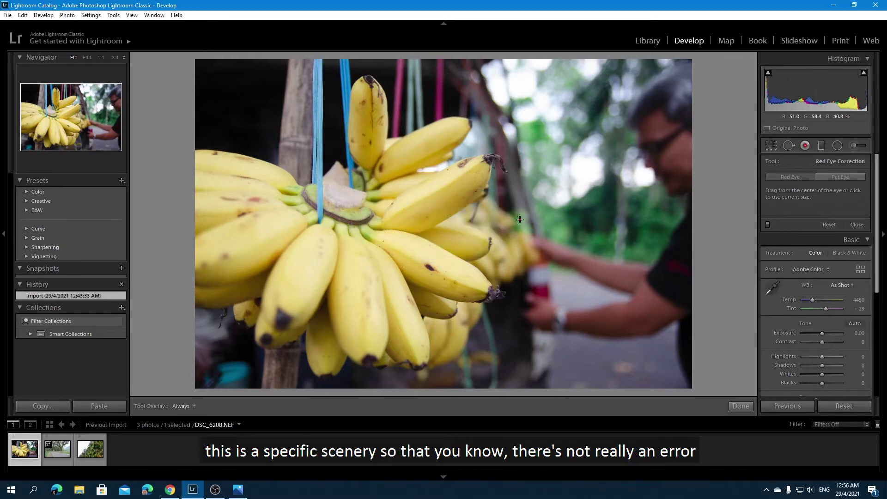
{"action": "left_click", "coordinate": [428, 275]}
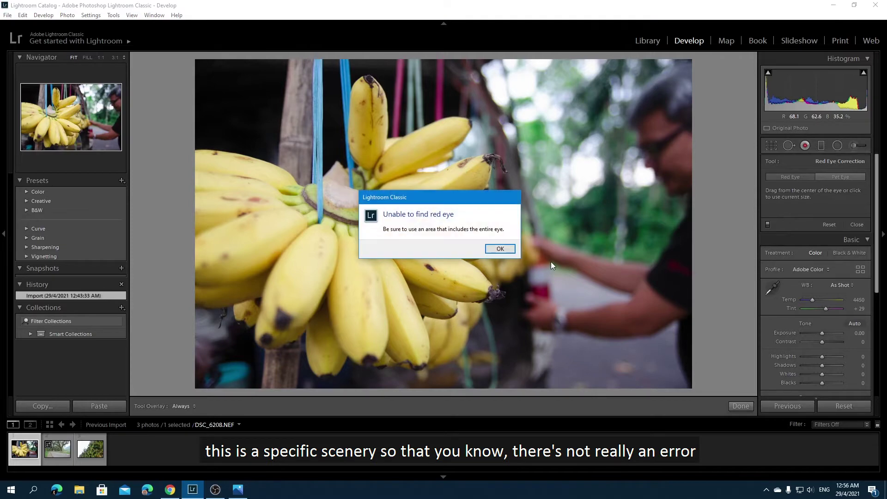
{"action": "left_click", "coordinate": [499, 250]}
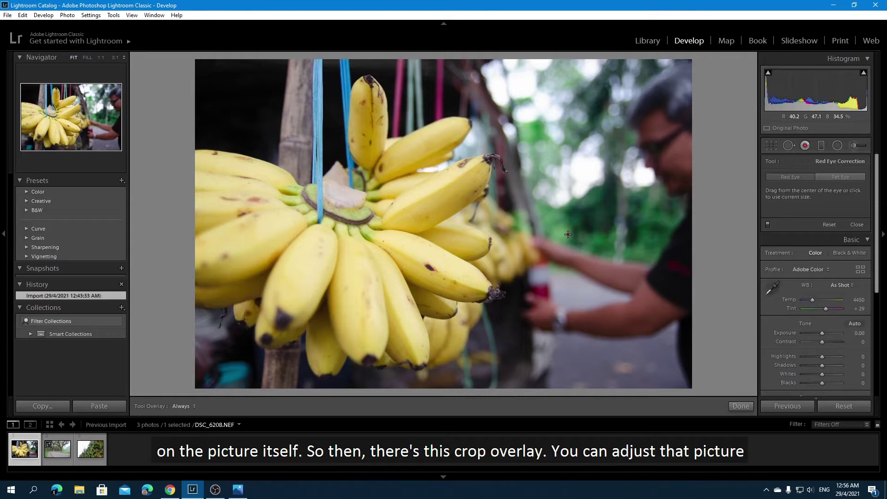
- Draw and resize a trial crop on the banana photo, then undo it back to the full image
{"action": "left_click", "coordinate": [772, 145]}
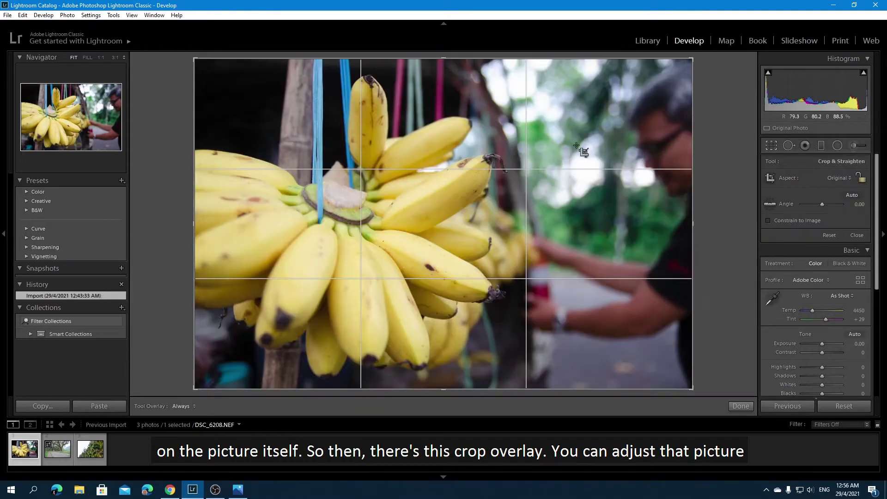
{"action": "mouse_move", "coordinate": [495, 193]}
{"action": "left_mouse_down"}
{"action": "mouse_move", "coordinate": [539, 204]}
{"action": "mouse_move", "coordinate": [552, 221]}
{"action": "left_mouse_up"}
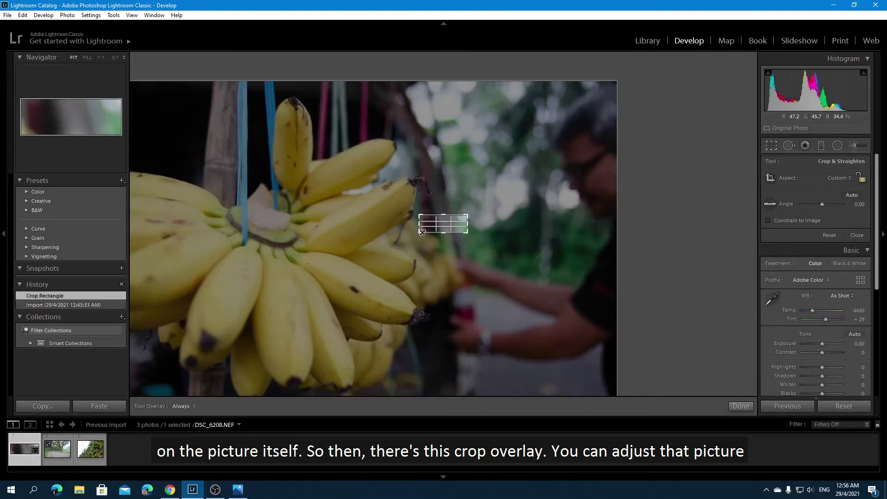
{"action": "left_click_drag", "start_coordinate": [419, 232], "coordinate": [276, 330]}
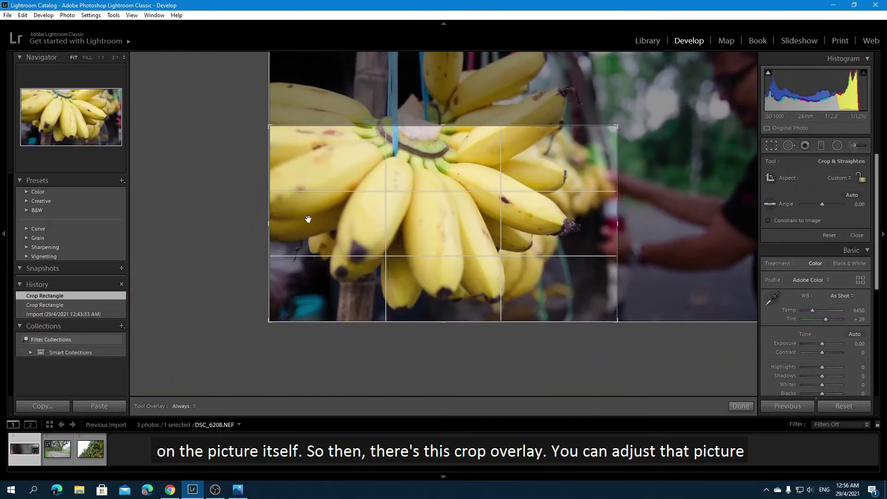
{"action": "left_click_drag", "start_coordinate": [270, 127], "coordinate": [257, 67]}
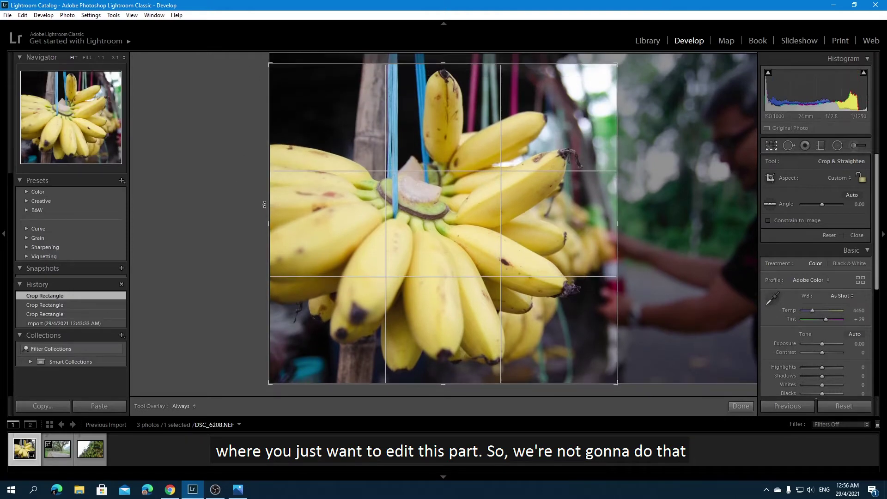
{"action": "key", "text": "ctrl+z"}
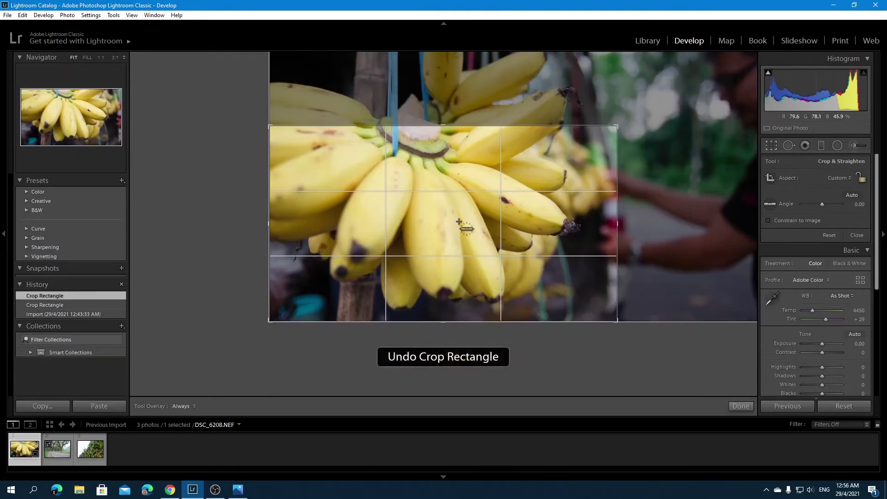
{"action": "key", "text": "ctrl+z"}
{"action": "key", "text": "ctrl+z"}
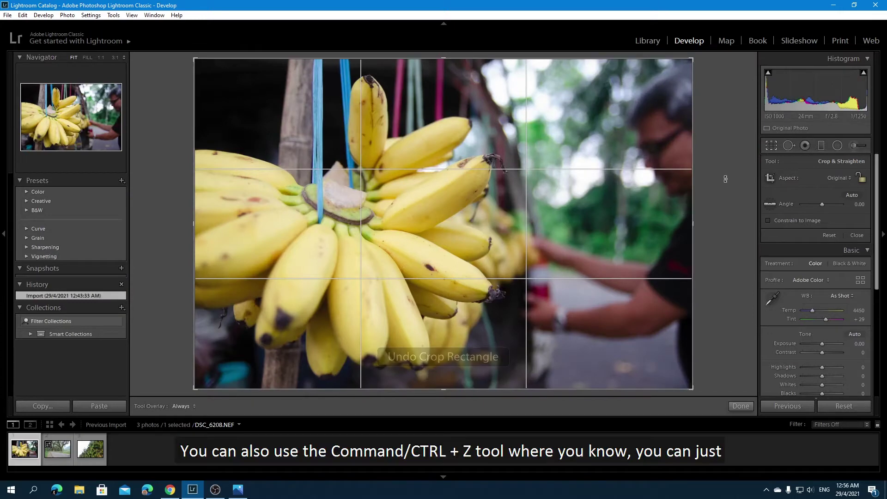
- Return from the trees photo to the banana photo in the filmstrip and select the Graduated Filter
{"action": "key", "text": "ctrl+z"}
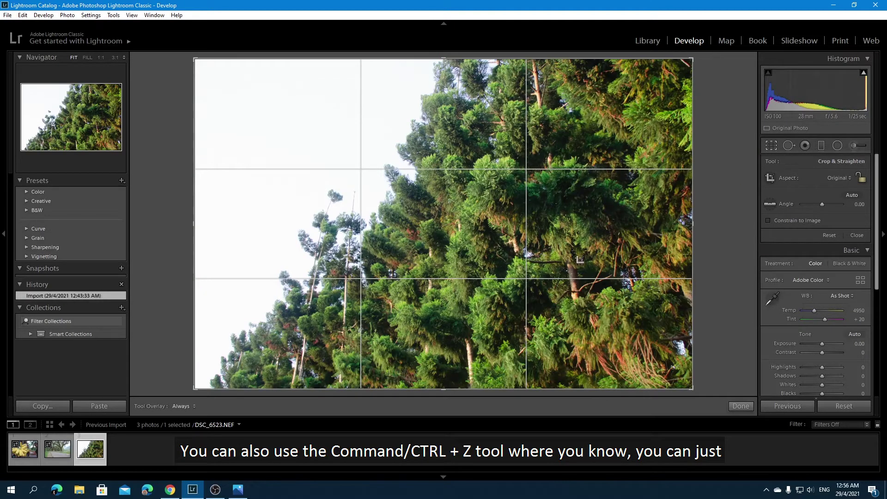
{"action": "left_click", "coordinate": [50, 448]}
{"action": "left_click", "coordinate": [25, 448]}
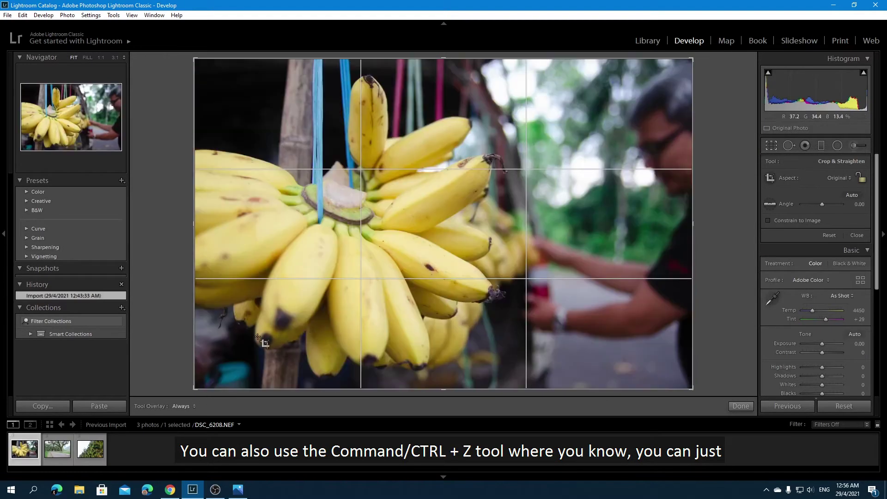
{"action": "left_click", "coordinate": [821, 144]}
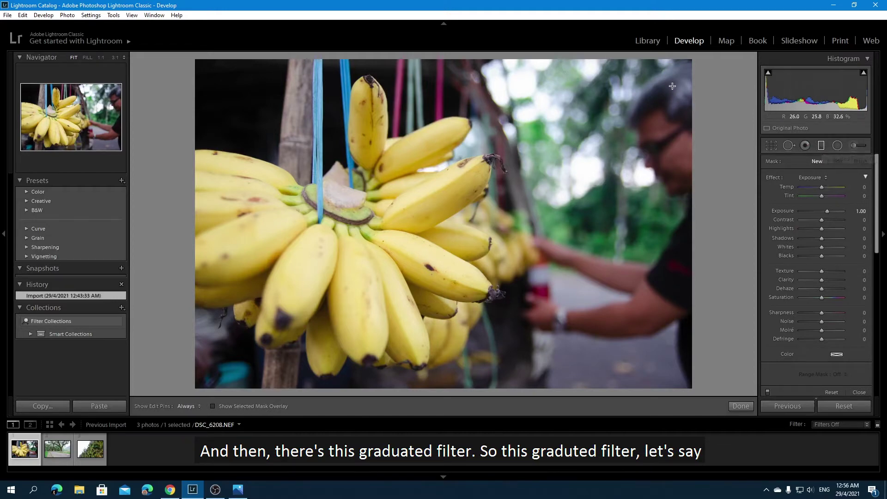
- Place a graduated filter over the blurred right side, lower Exposure and Blacks, then undo those adjustments
{"action": "left_click_drag", "start_coordinate": [674, 74], "coordinate": [516, 72]}
{"action": "left_click_drag", "start_coordinate": [516, 72], "coordinate": [515, 73]}
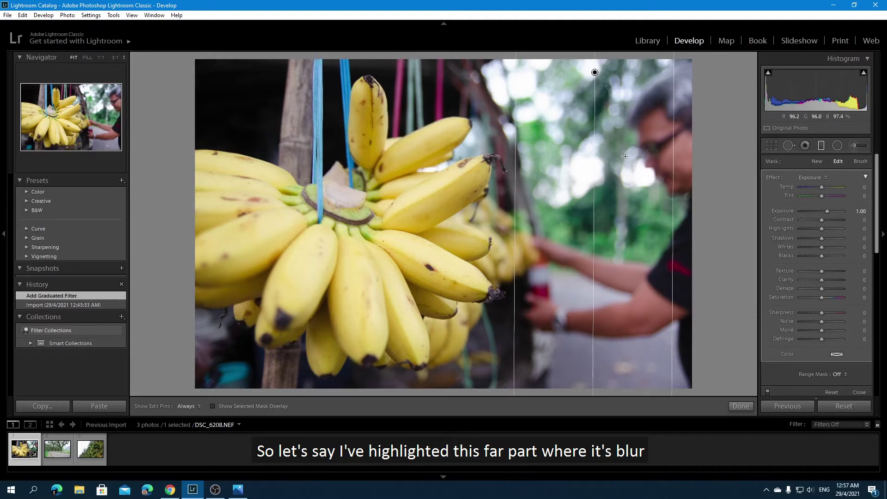
{"action": "left_click_drag", "start_coordinate": [827, 211], "coordinate": [839, 227]}
{"action": "mouse_move", "coordinate": [824, 256]}
{"action": "left_mouse_down"}
{"action": "mouse_move", "coordinate": [801, 258]}
{"action": "mouse_move", "coordinate": [823, 258]}
{"action": "left_mouse_up"}
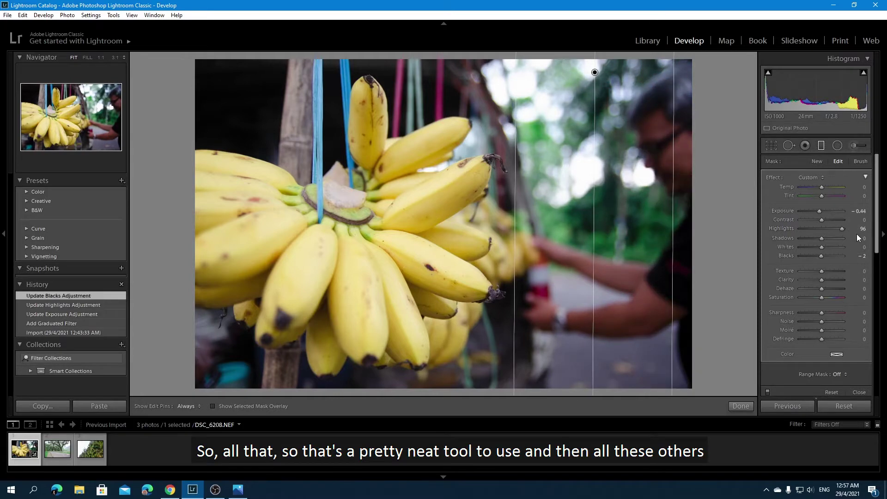
{"action": "key", "text": "ctrl+z"}
{"action": "key", "text": "ctrl+z"}
{"action": "key", "text": "ctrl+z"}
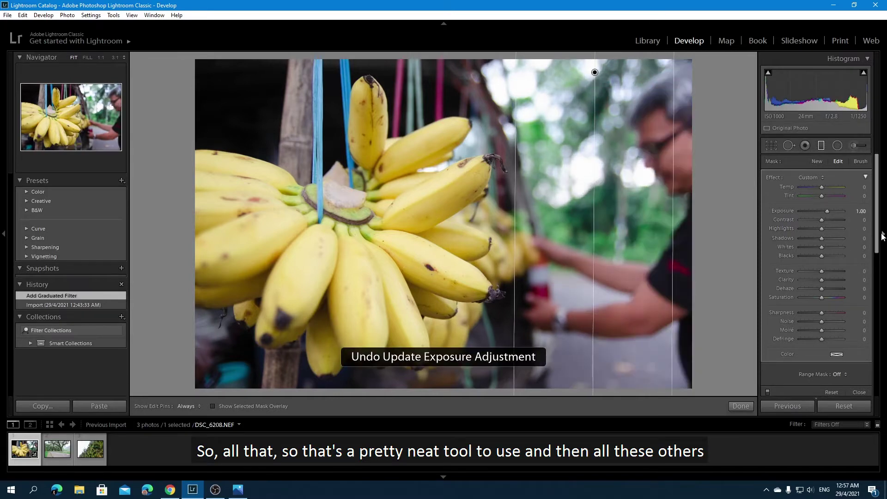
{"action": "key", "text": "ctrl+z"}
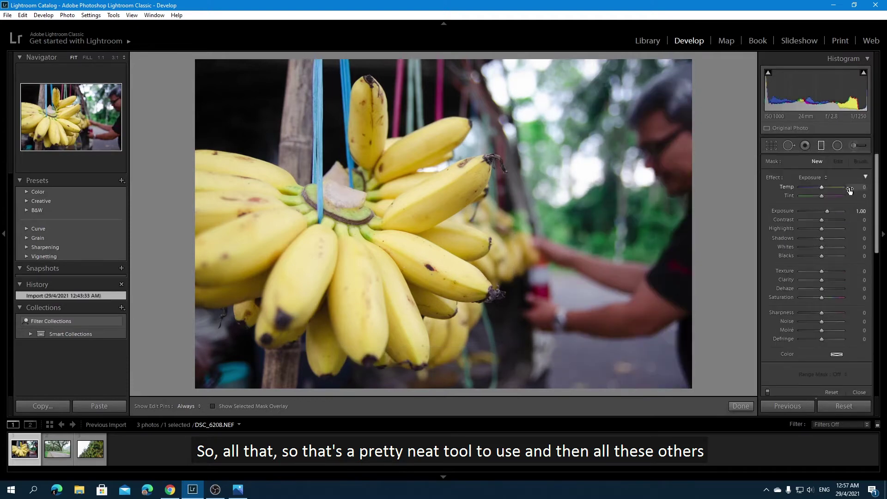
- Cool the filter's Temp to -100, then bring it back near neutral at 2
{"action": "left_click_drag", "start_coordinate": [822, 186], "coordinate": [794, 188]}
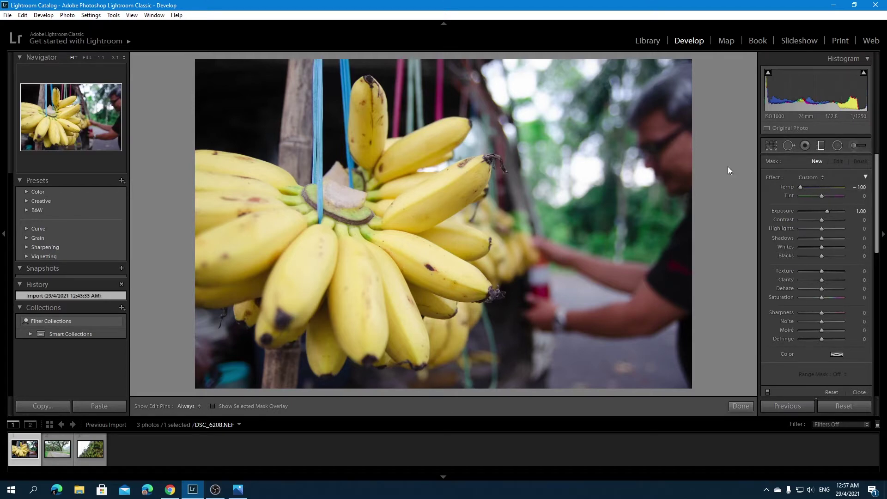
{"action": "left_click", "coordinate": [57, 448]}
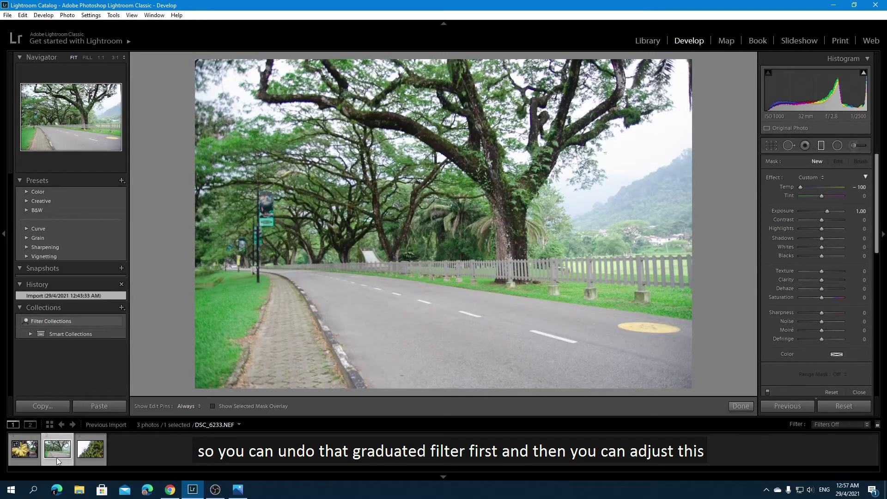
{"action": "left_click", "coordinate": [24, 448]}
{"action": "left_click_drag", "start_coordinate": [799, 188], "coordinate": [822, 188]}
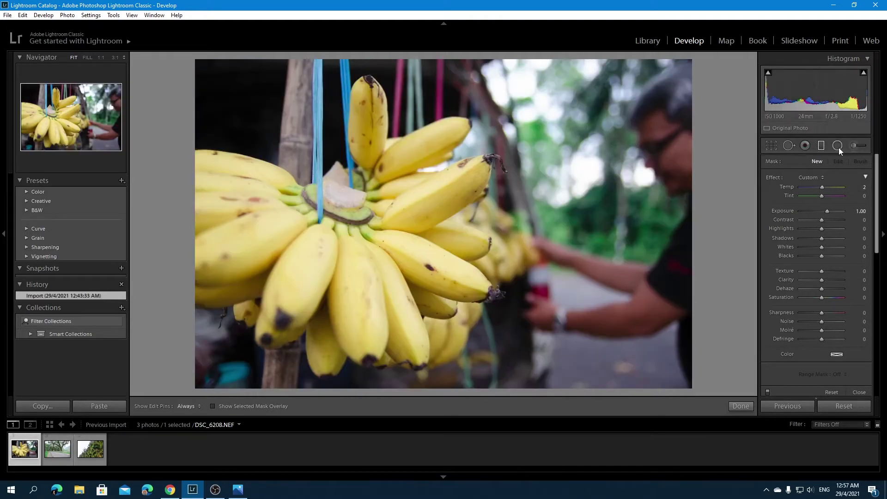
- Back in the Basic panel, warm the white balance Temp and shift the Tint
{"action": "left_click", "coordinate": [806, 146]}
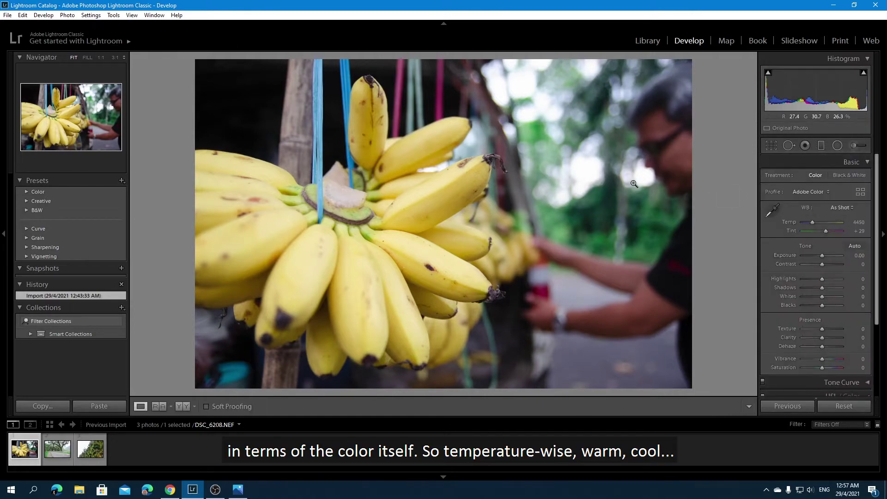
{"action": "mouse_move", "coordinate": [807, 218]}
{"action": "left_mouse_down"}
{"action": "mouse_move", "coordinate": [831, 224]}
{"action": "mouse_move", "coordinate": [804, 224]}
{"action": "mouse_move", "coordinate": [822, 226]}
{"action": "left_mouse_up"}
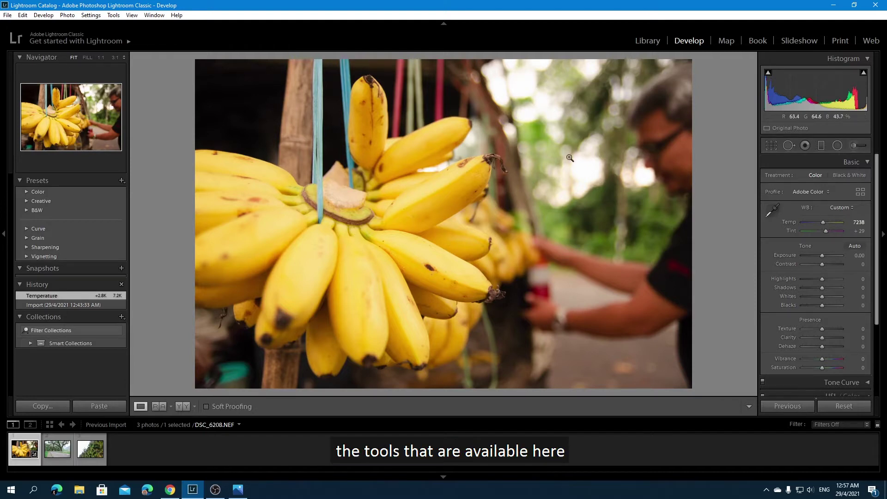
{"action": "scroll", "coordinate": [842, 164], "scroll_direction": "down", "scroll_amount": 1}
{"action": "scroll", "coordinate": [865, 200], "scroll_direction": "up", "scroll_amount": 1}
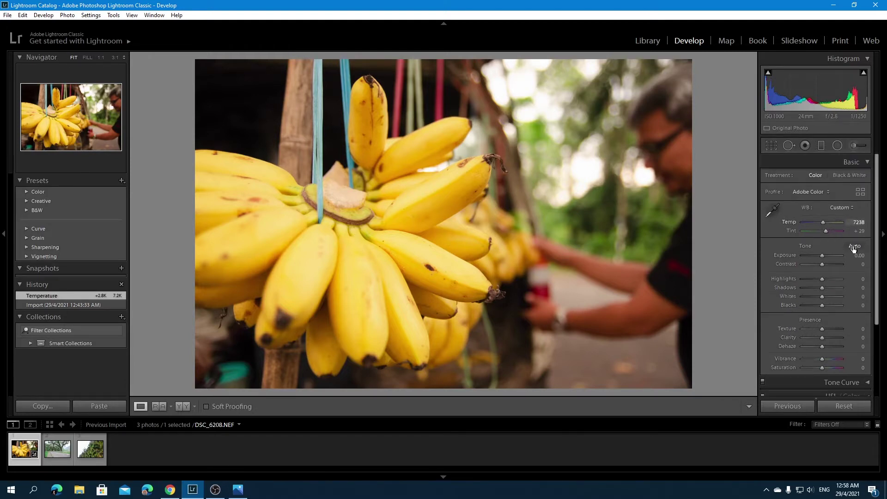
{"action": "mouse_move", "coordinate": [826, 233]}
{"action": "left_mouse_down"}
{"action": "mouse_move", "coordinate": [811, 232]}
{"action": "mouse_move", "coordinate": [821, 235]}
{"action": "mouse_move", "coordinate": [820, 222]}
{"action": "left_mouse_up"}
- Adjust Temp and Tint once more, then undo the white balance changes
{"action": "left_click", "coordinate": [856, 222]}
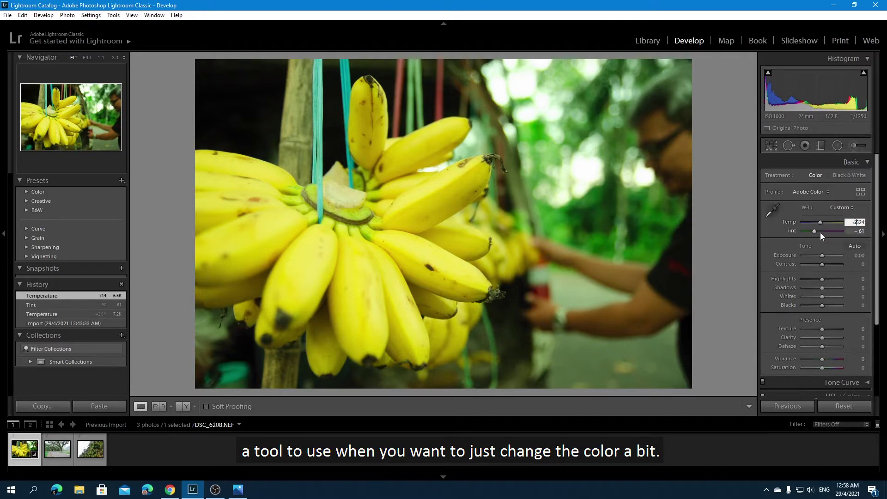
{"action": "mouse_move", "coordinate": [815, 231]}
{"action": "left_mouse_down"}
{"action": "mouse_move", "coordinate": [835, 233]}
{"action": "mouse_move", "coordinate": [818, 234]}
{"action": "left_mouse_up"}
{"action": "scroll", "coordinate": [854, 211], "scroll_direction": "down", "scroll_amount": 1}
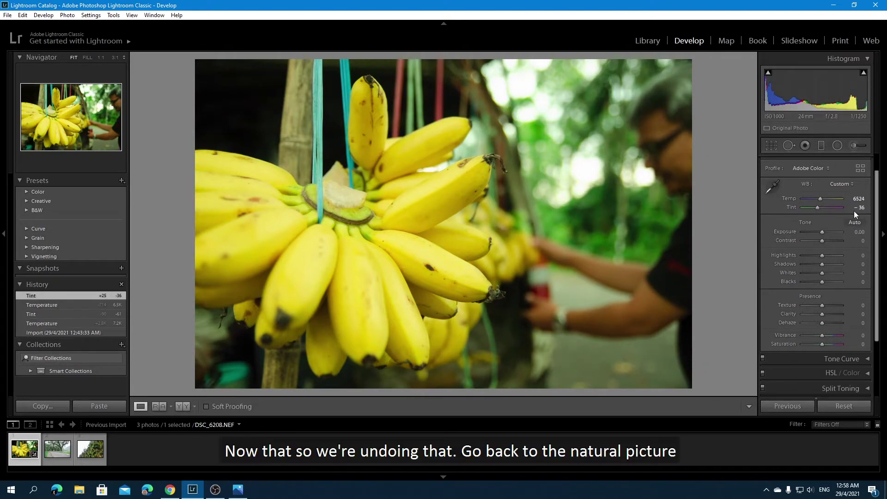
{"action": "key", "text": "ctrl+z"}
{"action": "key", "text": "ctrl+z"}
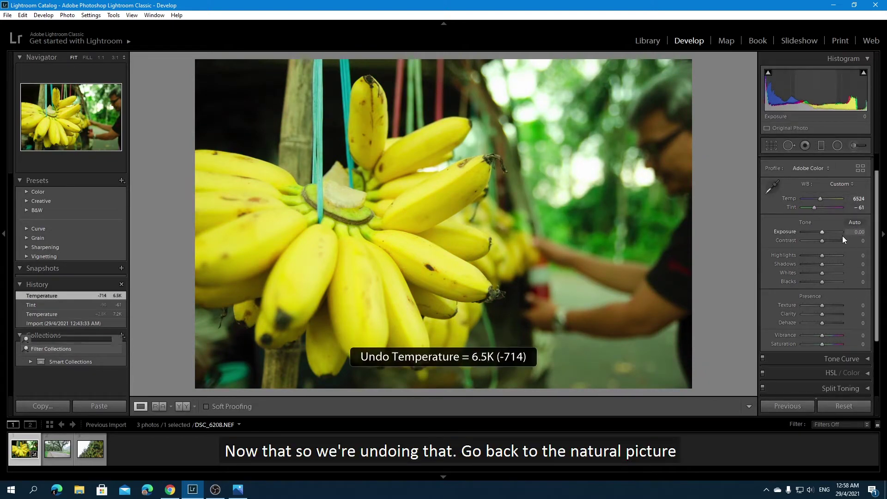
{"action": "key", "text": "ctrl+z"}
{"action": "key", "text": "ctrl+z"}
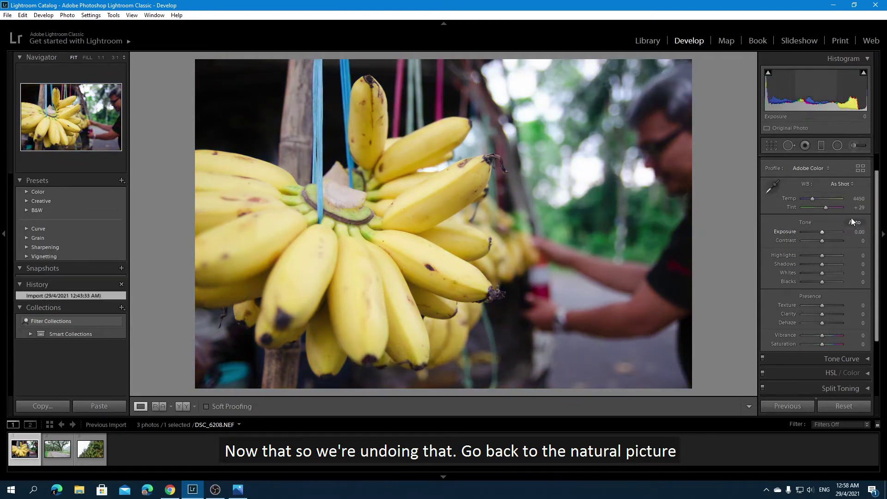
- Drag the Presence Texture slider back and forth, settling it at +45
{"action": "scroll", "coordinate": [846, 249], "scroll_direction": "down", "scroll_amount": 1}
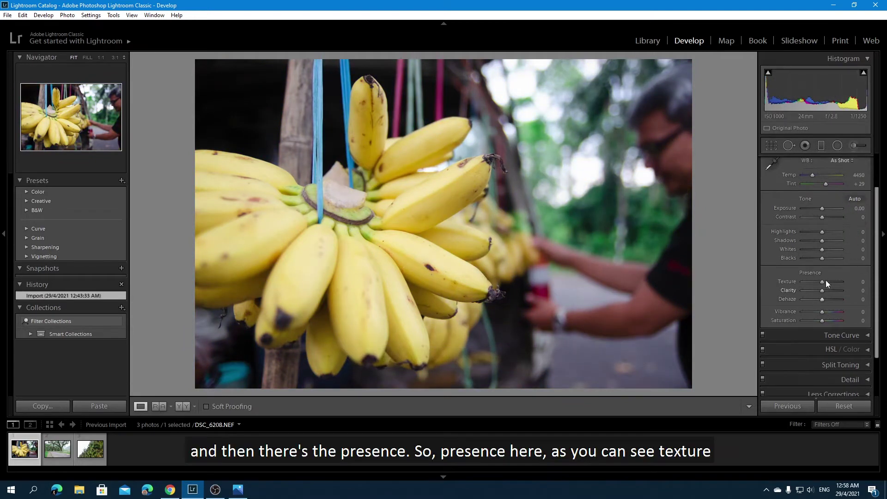
{"action": "scroll", "coordinate": [822, 282], "scroll_direction": "down", "scroll_amount": 1}
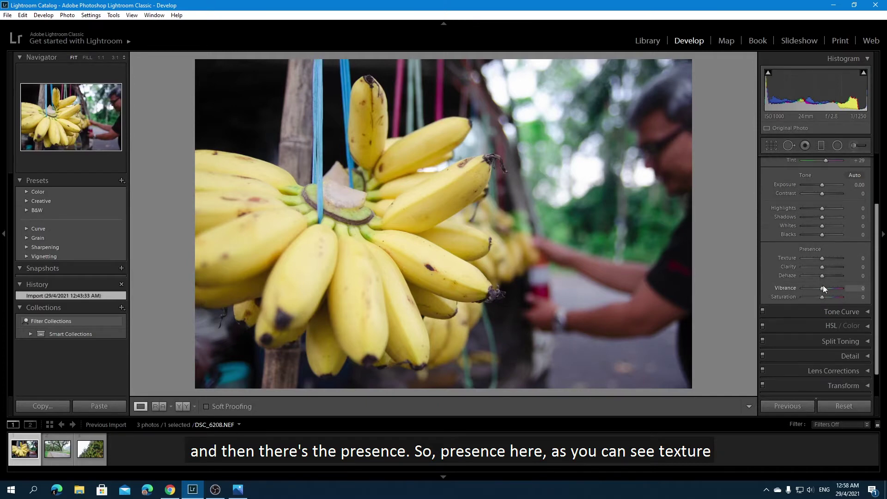
{"action": "scroll", "coordinate": [826, 275], "scroll_direction": "up", "scroll_amount": 1}
{"action": "mouse_move", "coordinate": [822, 281]}
{"action": "left_mouse_down"}
{"action": "mouse_move", "coordinate": [808, 282]}
{"action": "mouse_move", "coordinate": [831, 282]}
{"action": "left_mouse_up"}
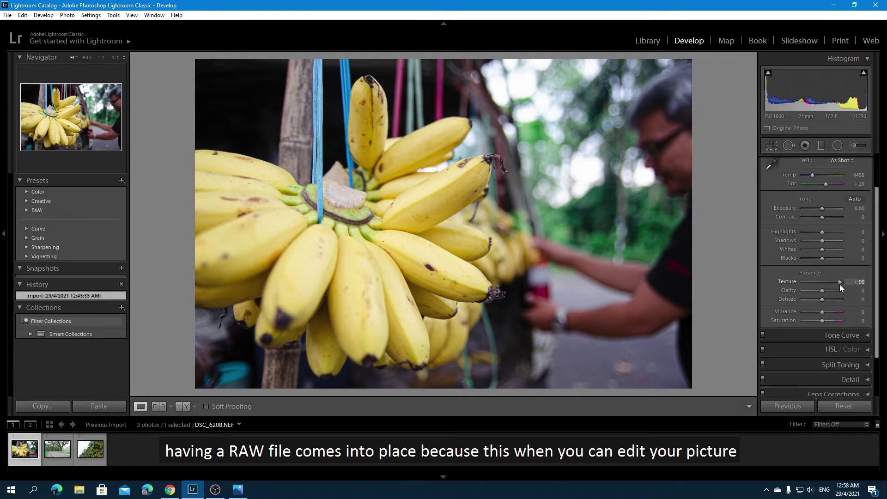
{"action": "mouse_move", "coordinate": [837, 285]}
{"action": "left_mouse_down"}
{"action": "mouse_move", "coordinate": [810, 286]}
{"action": "mouse_move", "coordinate": [835, 287]}
{"action": "left_mouse_up"}
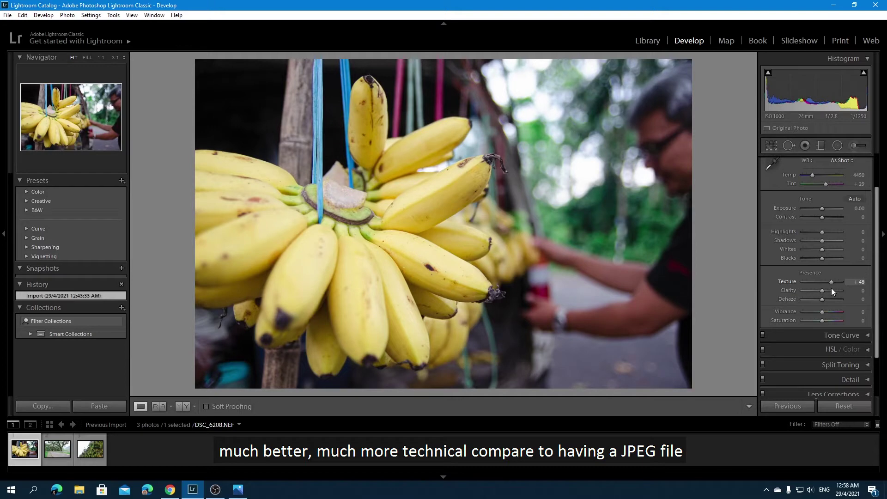
{"action": "left_click_drag", "start_coordinate": [832, 289], "coordinate": [831, 289]}
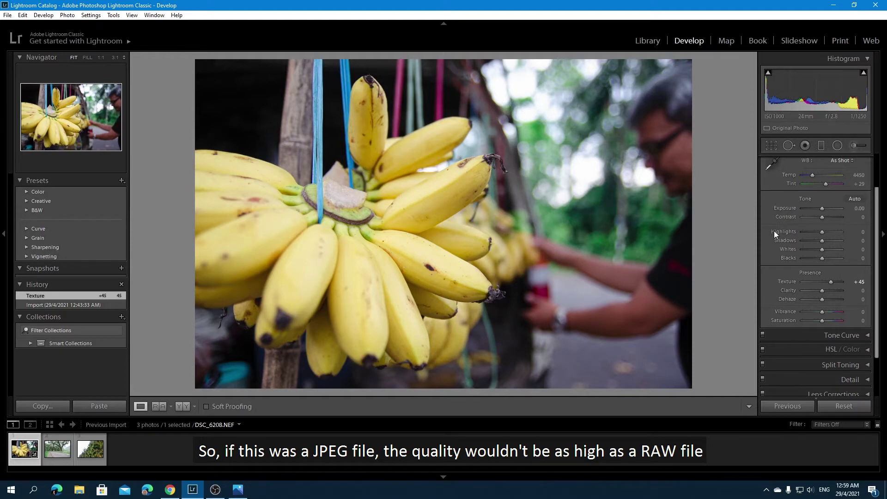
- Return Texture to 0, test Clarity at -100 and +100 then reset it to 0, and set Dehaze to -12
{"action": "mouse_move", "coordinate": [827, 282]}
{"action": "left_mouse_down"}
{"action": "mouse_move", "coordinate": [841, 293]}
{"action": "mouse_move", "coordinate": [815, 292]}
{"action": "mouse_move", "coordinate": [836, 294]}
{"action": "left_mouse_up"}
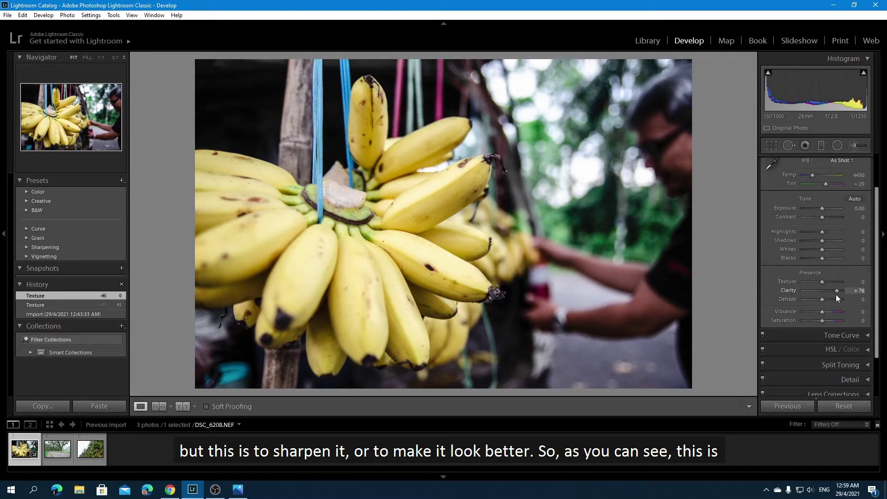
{"action": "left_click_drag", "start_coordinate": [835, 295], "coordinate": [792, 296]}
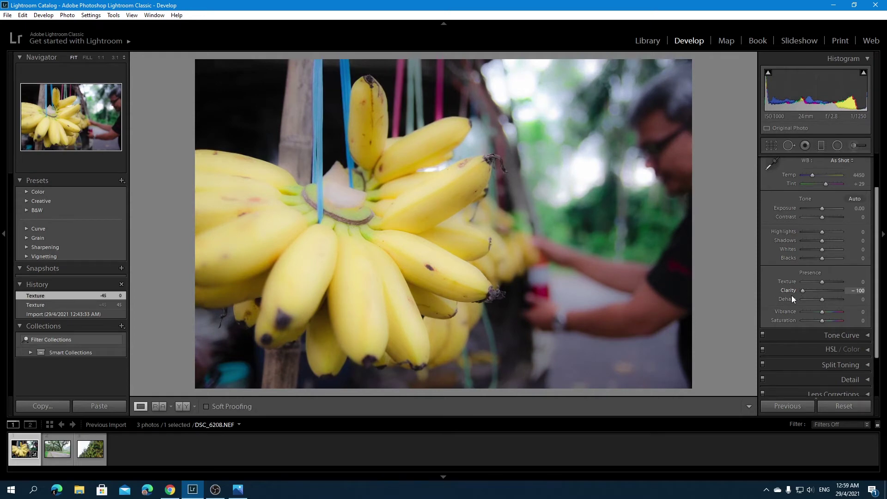
{"action": "left_click_drag", "start_coordinate": [791, 296], "coordinate": [841, 298]}
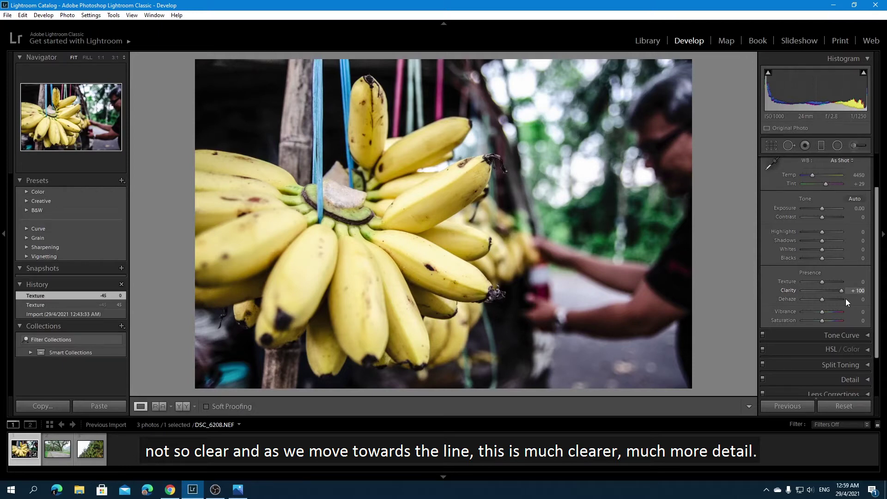
{"action": "left_click_drag", "start_coordinate": [846, 298], "coordinate": [823, 298]}
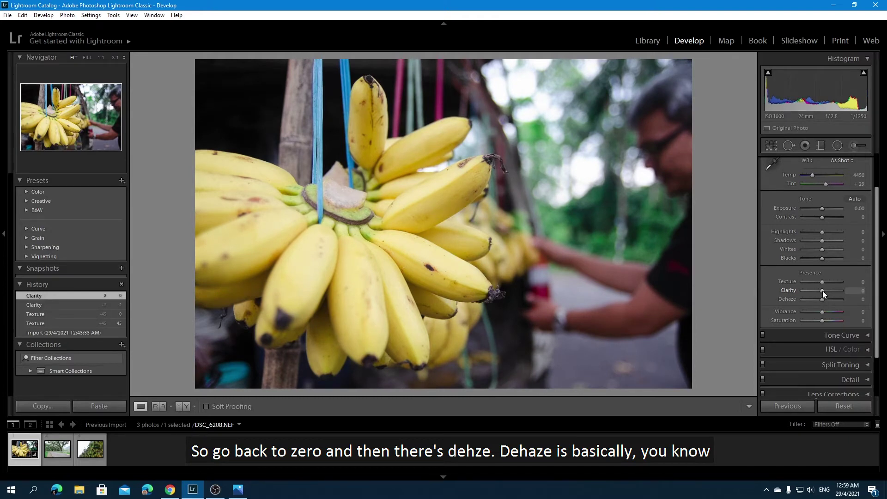
{"action": "left_click_drag", "start_coordinate": [823, 299], "coordinate": [840, 303]}
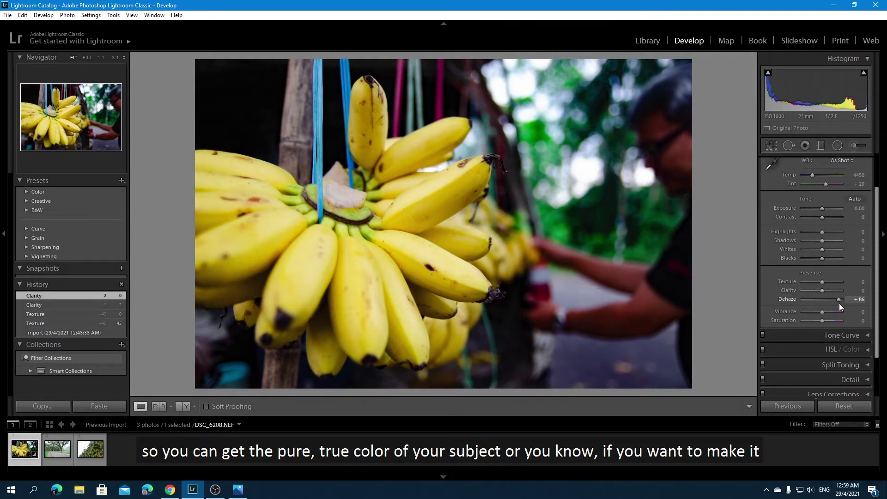
- Push Dehaze to -100, then return it to 0
{"action": "left_click_drag", "start_coordinate": [839, 303], "coordinate": [798, 306]}
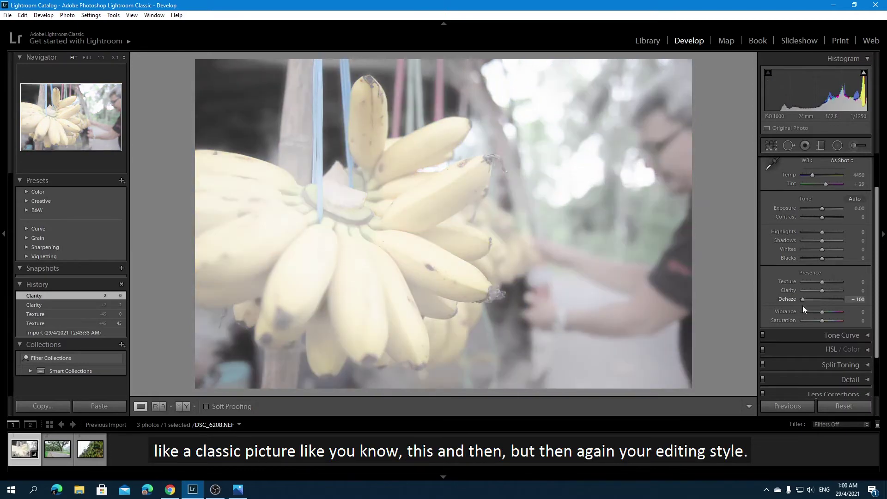
{"action": "left_click_drag", "start_coordinate": [803, 304], "coordinate": [823, 305]}
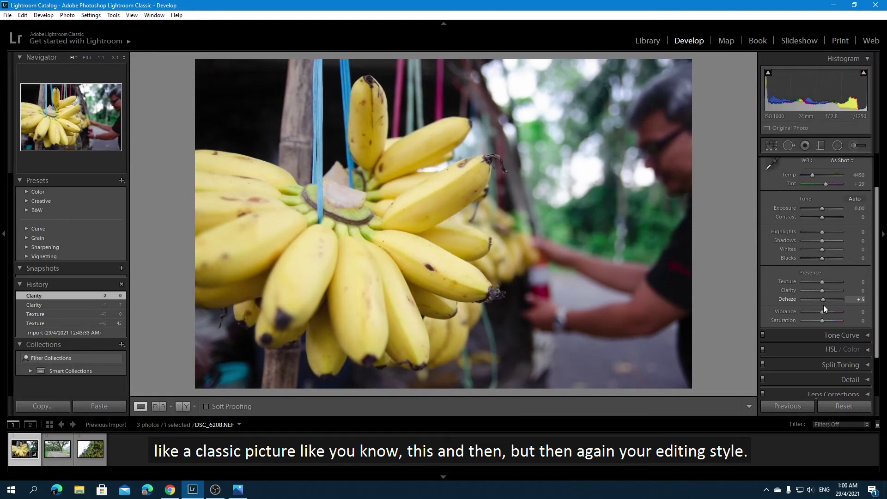
{"action": "scroll", "coordinate": [823, 305], "scroll_direction": "down", "scroll_amount": 1}
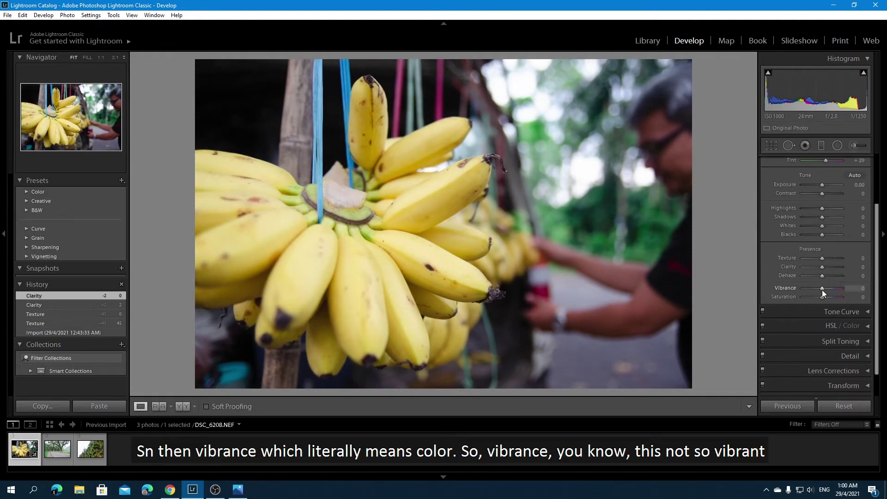
- Test Vibrance at -100 and +100, then bring it back to 0
{"action": "left_click_drag", "start_coordinate": [822, 289], "coordinate": [800, 288]}
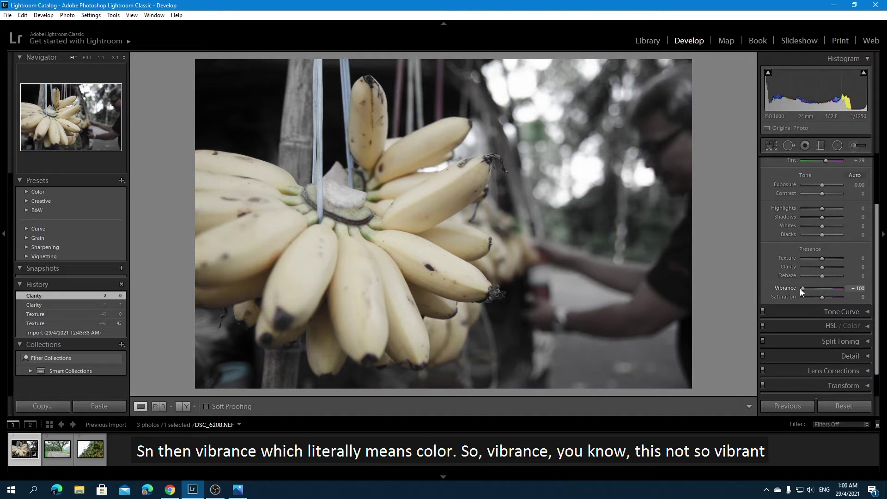
{"action": "left_click_drag", "start_coordinate": [800, 288], "coordinate": [802, 288]}
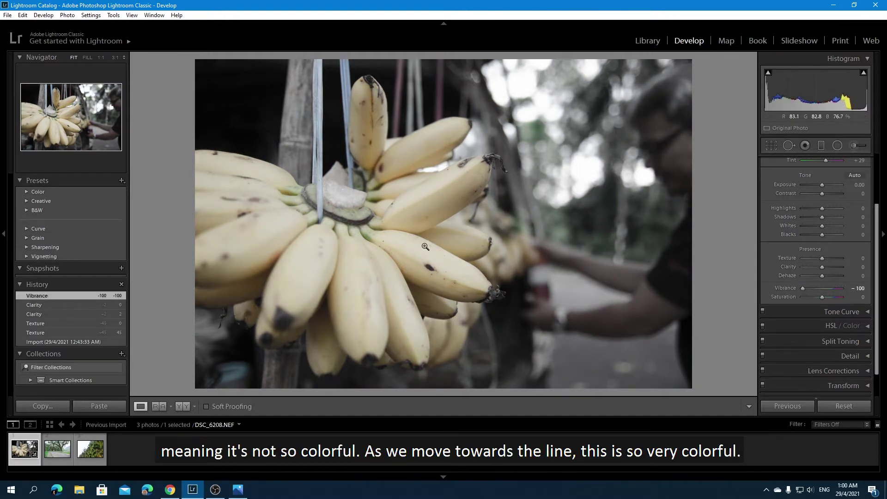
{"action": "left_click_drag", "start_coordinate": [803, 287], "coordinate": [848, 291]}
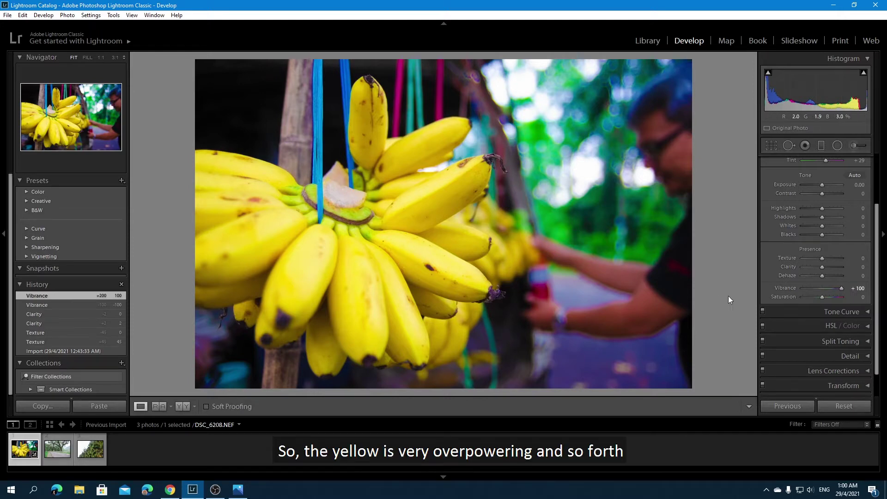
{"action": "left_click_drag", "start_coordinate": [842, 288], "coordinate": [823, 290]}
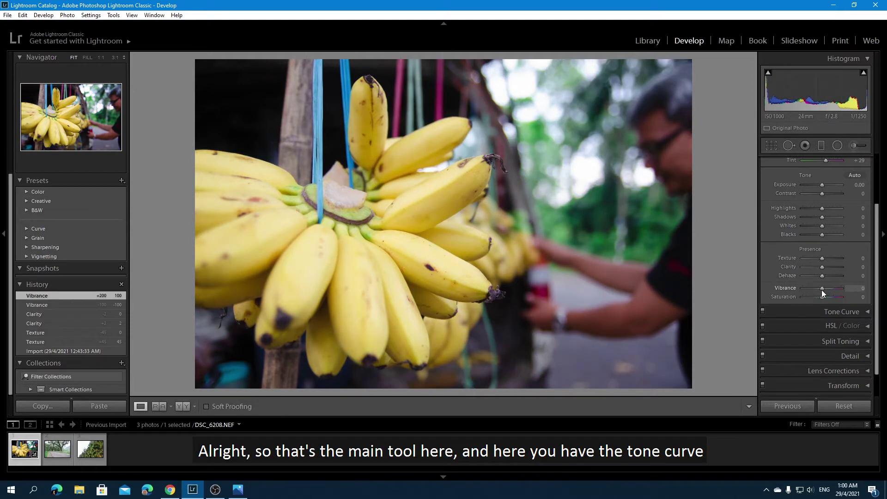
{"action": "scroll", "coordinate": [830, 226], "scroll_direction": "up", "scroll_amount": 1}
{"action": "scroll", "coordinate": [829, 235], "scroll_direction": "down", "scroll_amount": 1}
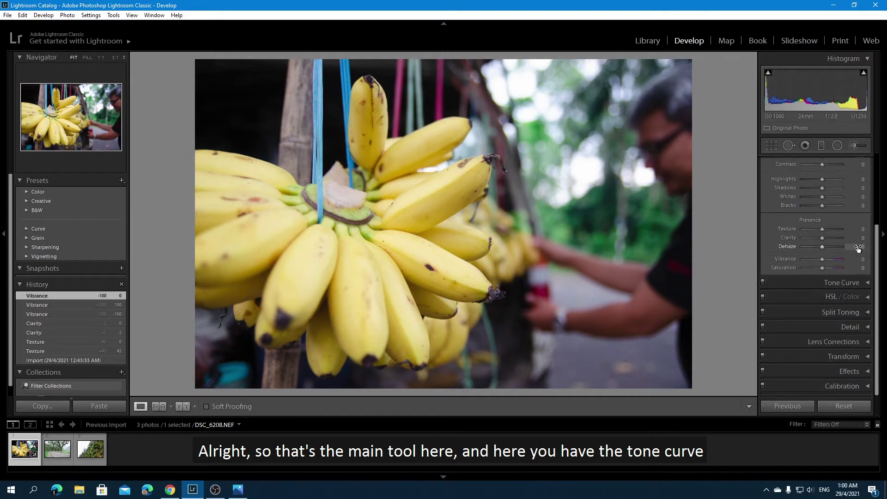
- Expand the Tone Curve and test the shadows and highlight split, ending with shadows 0 and split 90
{"action": "left_click", "coordinate": [867, 283]}
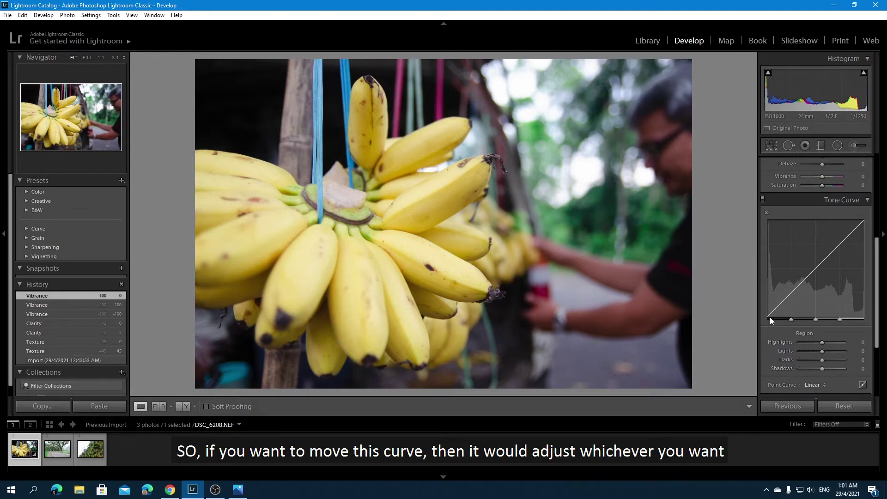
{"action": "mouse_move", "coordinate": [770, 317]}
{"action": "left_mouse_down"}
{"action": "mouse_move", "coordinate": [770, 306]}
{"action": "mouse_move", "coordinate": [769, 351]}
{"action": "mouse_move", "coordinate": [769, 287]}
{"action": "mouse_move", "coordinate": [770, 324]}
{"action": "mouse_move", "coordinate": [770, 309]}
{"action": "left_mouse_up"}
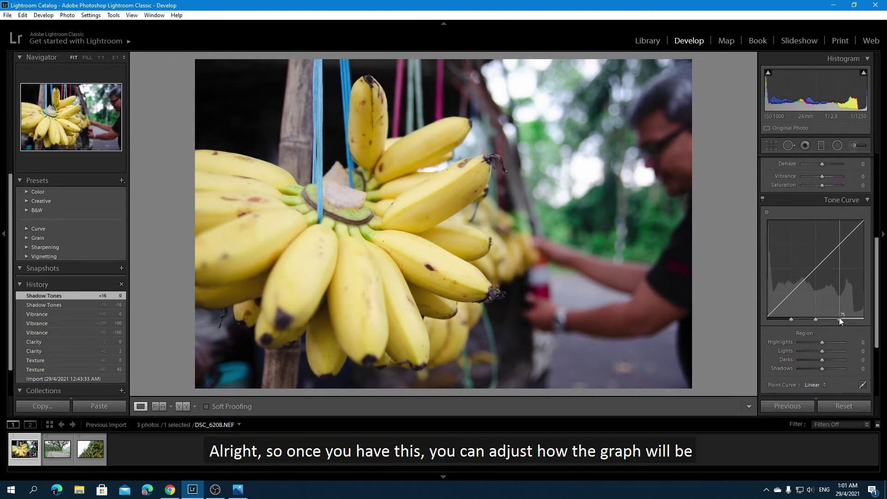
{"action": "left_click_drag", "start_coordinate": [840, 319], "coordinate": [855, 320]}
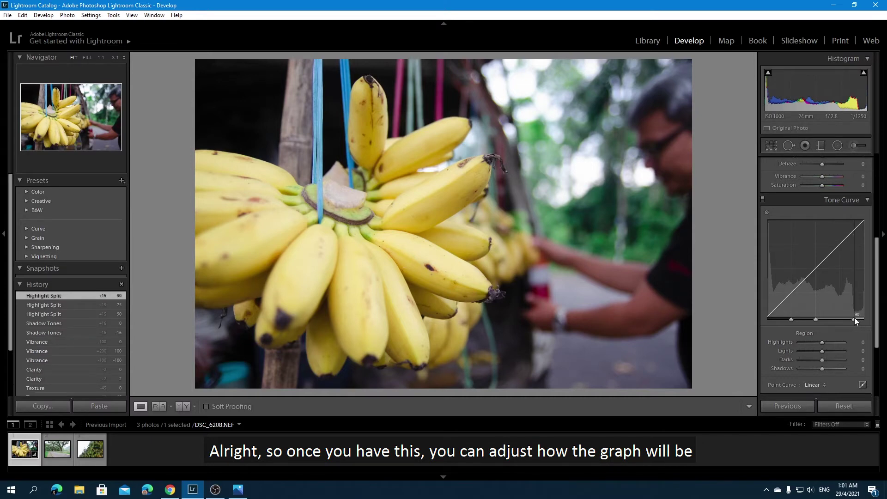
{"action": "mouse_move", "coordinate": [855, 318]}
{"action": "left_mouse_down"}
{"action": "mouse_move", "coordinate": [786, 318]}
{"action": "mouse_move", "coordinate": [863, 320]}
{"action": "left_mouse_up"}
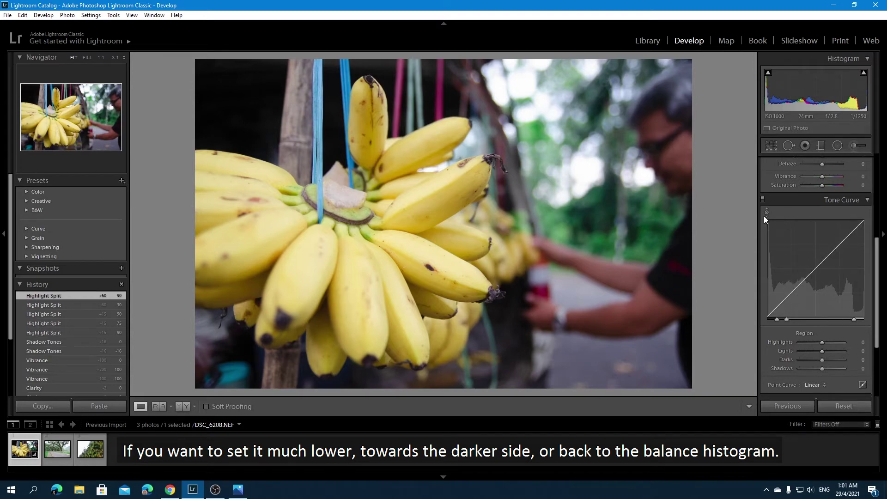
{"action": "key", "text": "ctrl+z"}
{"action": "key", "text": "ctrl+z"}
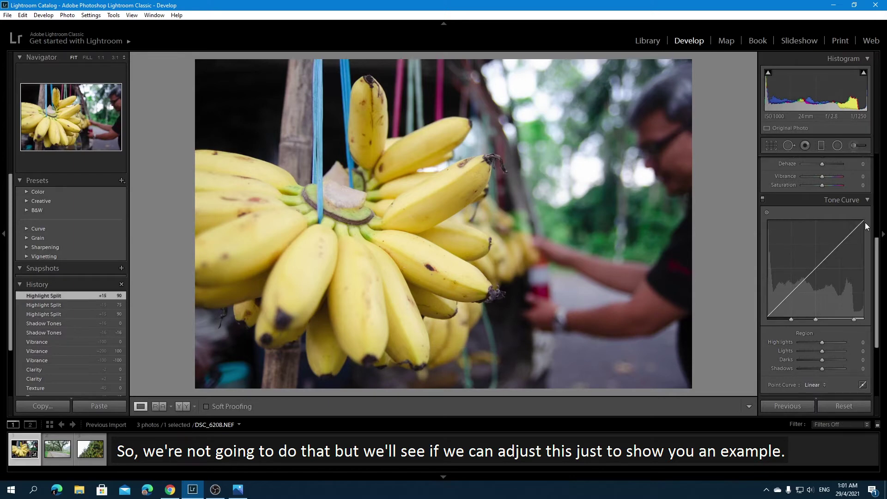
{"action": "mouse_move", "coordinate": [865, 222]}
{"action": "left_mouse_down"}
{"action": "mouse_move", "coordinate": [865, 262]}
{"action": "mouse_move", "coordinate": [865, 175]}
{"action": "mouse_move", "coordinate": [865, 268]}
{"action": "mouse_move", "coordinate": [865, 217]}
{"action": "left_mouse_up"}
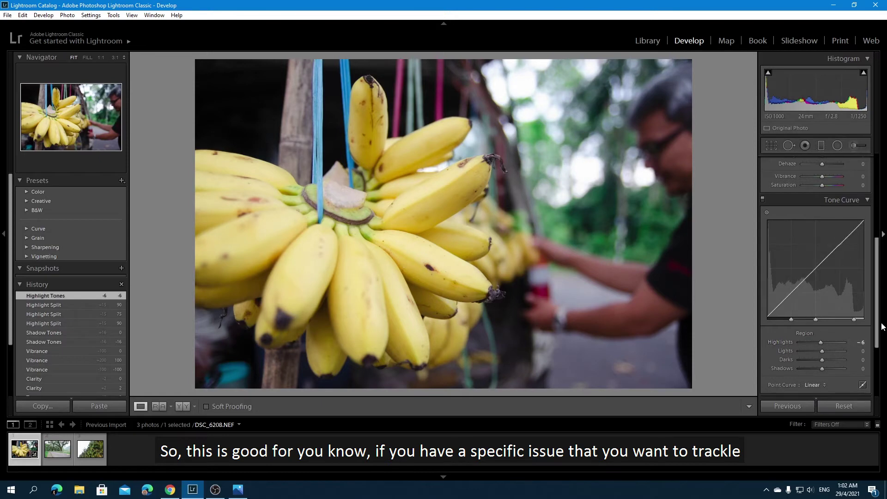
{"action": "left_click_drag", "start_coordinate": [821, 342], "coordinate": [822, 342]}
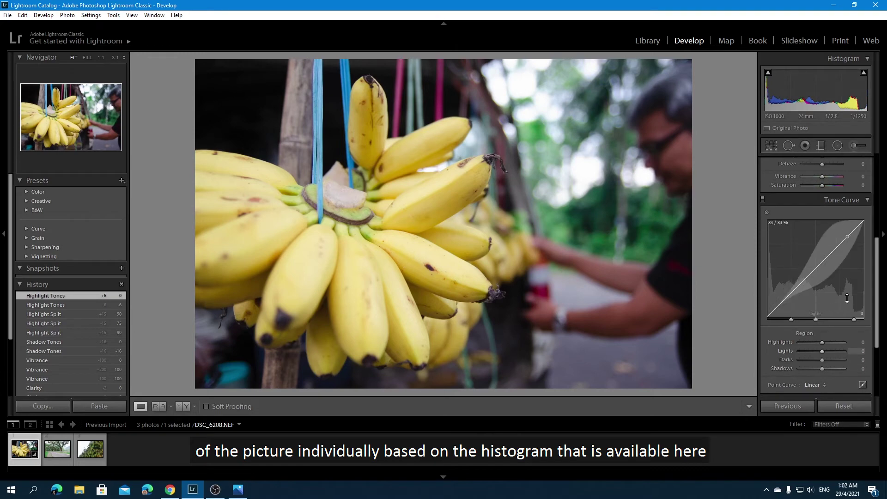
{"action": "scroll", "coordinate": [853, 284], "scroll_direction": "down", "scroll_amount": 3}
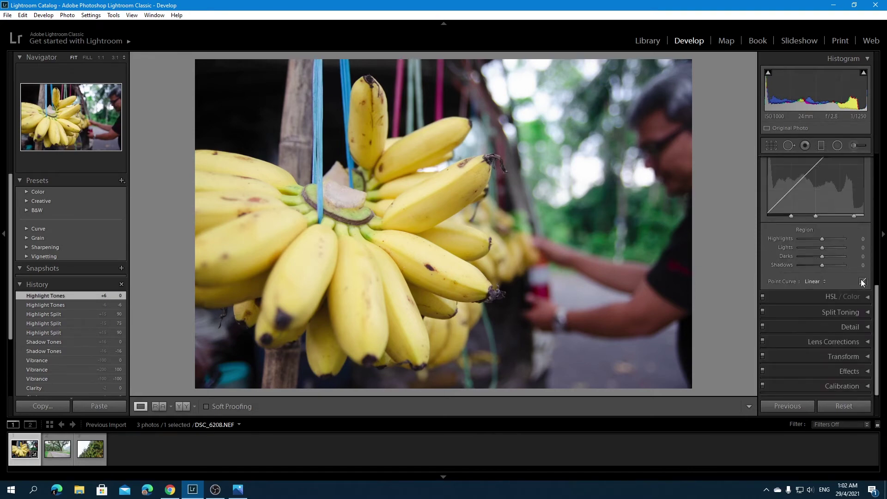
- Open HSL/Color, browse the Saturation and Luminance tabs, then shift the Red hue and reset it to 0
{"action": "left_click", "coordinate": [867, 298]}
{"action": "scroll", "coordinate": [875, 297], "scroll_direction": "down", "scroll_amount": 2}
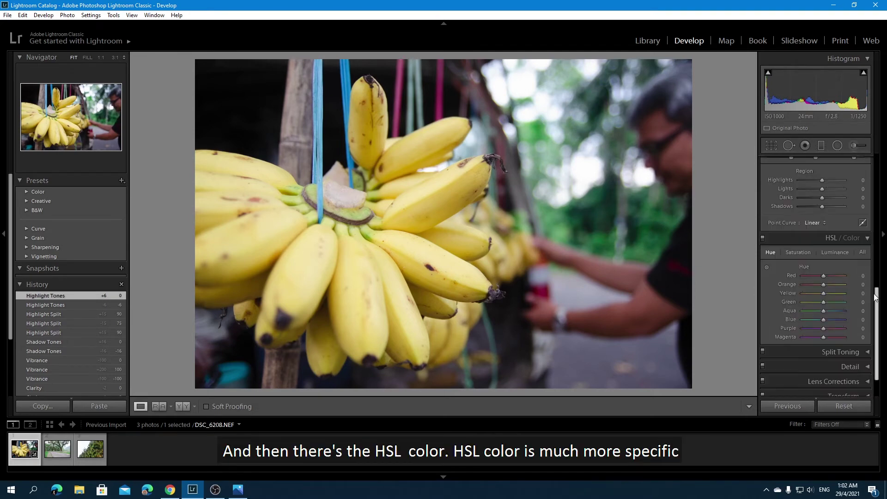
{"action": "left_click", "coordinate": [791, 250]}
{"action": "left_click", "coordinate": [835, 252]}
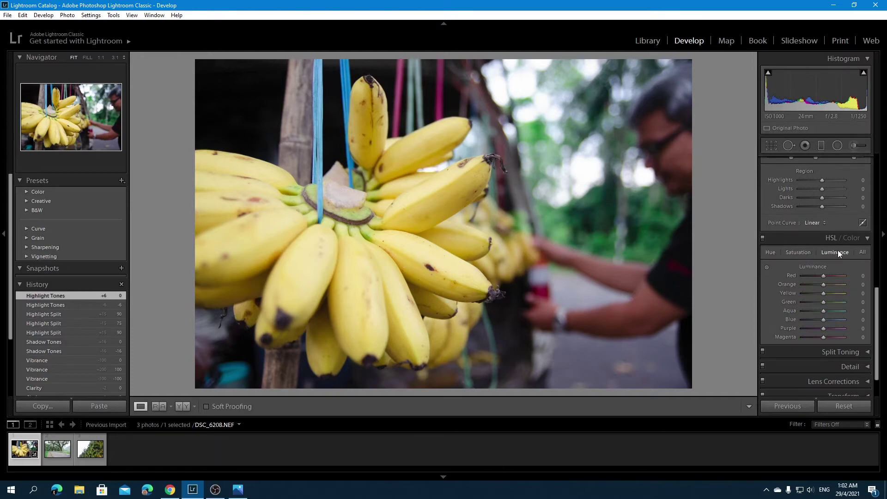
{"action": "left_click", "coordinate": [771, 252]}
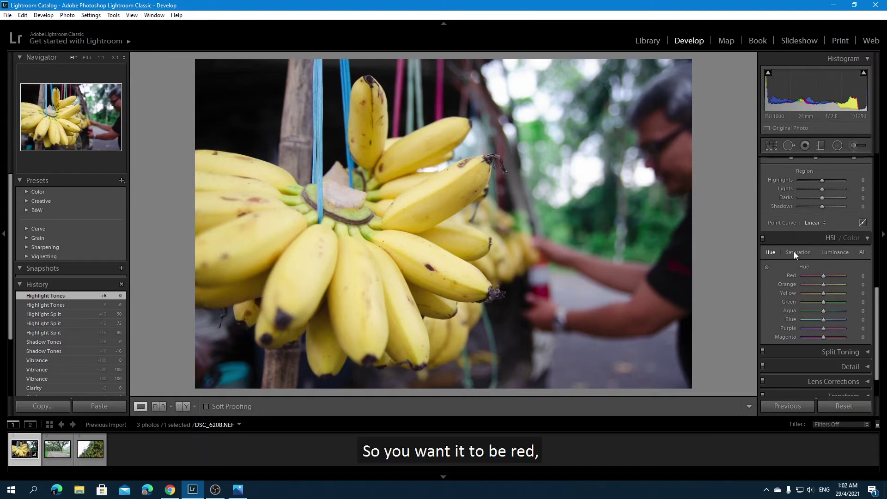
{"action": "mouse_move", "coordinate": [824, 275]}
{"action": "left_mouse_down"}
{"action": "mouse_move", "coordinate": [806, 277]}
{"action": "mouse_move", "coordinate": [823, 280]}
{"action": "left_mouse_up"}
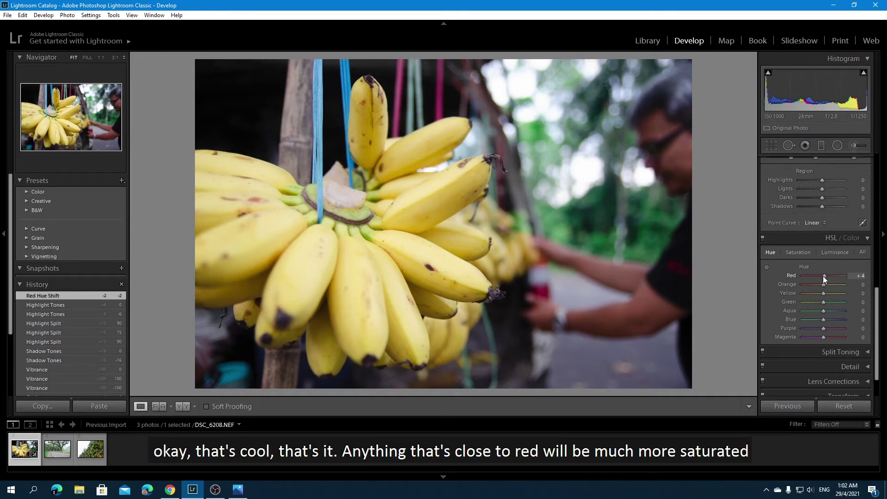
{"action": "double_click", "coordinate": [822, 276]}
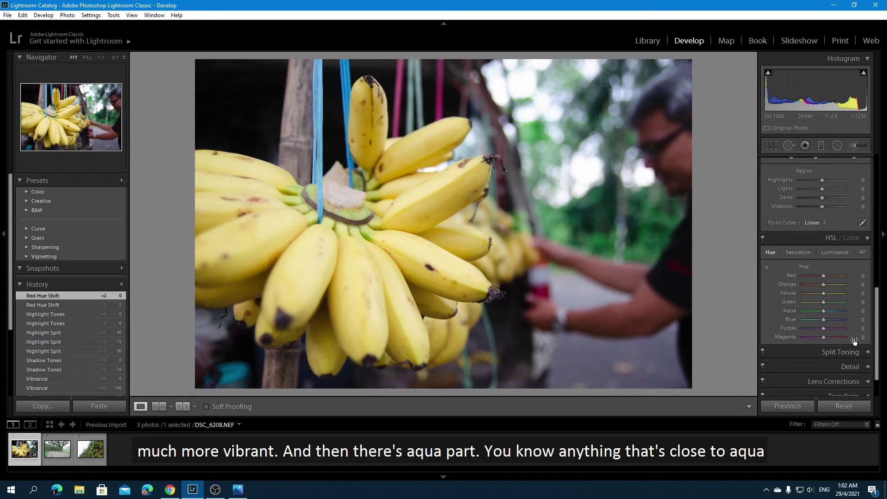
- Preview positive, negative and maximum Aqua hue shifts, then return Aqua to 0
{"action": "left_click_drag", "start_coordinate": [823, 311], "coordinate": [838, 320]}
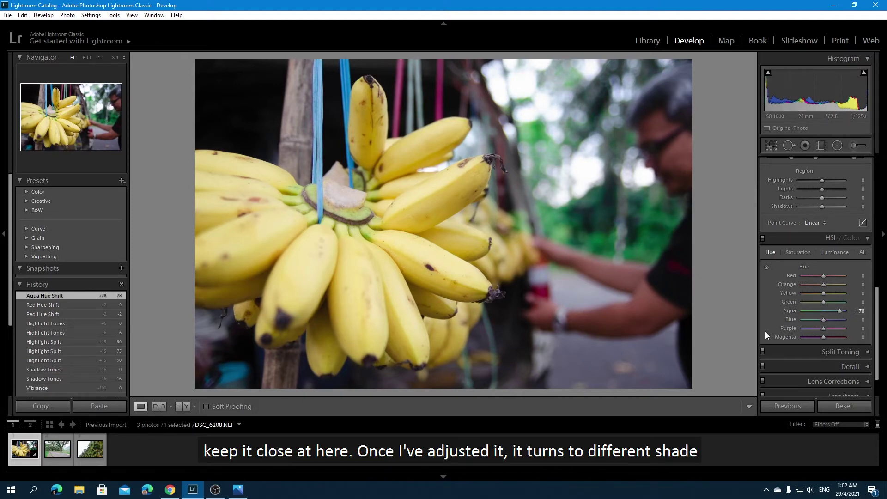
{"action": "left_click_drag", "start_coordinate": [839, 312], "coordinate": [787, 321]}
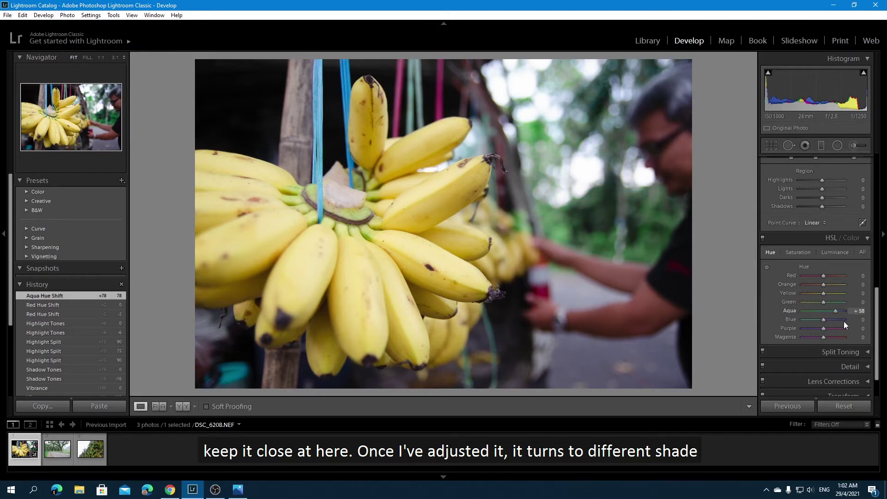
{"action": "mouse_move", "coordinate": [844, 321]}
{"action": "left_mouse_down"}
{"action": "mouse_move", "coordinate": [856, 321]}
{"action": "mouse_move", "coordinate": [778, 325]}
{"action": "mouse_move", "coordinate": [842, 325]}
{"action": "left_mouse_up"}
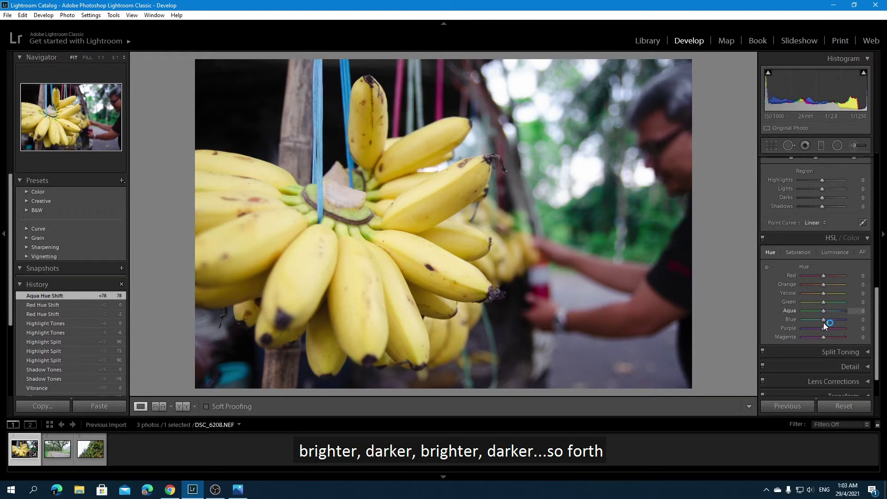
{"action": "left_click_drag", "start_coordinate": [824, 322], "coordinate": [824, 322]}
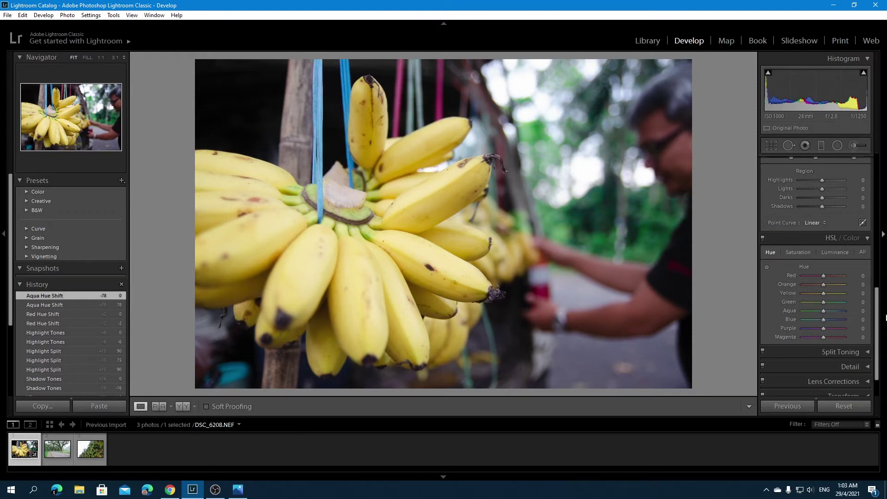
- In HSL Saturation, vary Red, Aqua, Orange and Yellow, leaving Red at -2 and the rest at 0
{"action": "left_click", "coordinate": [799, 253]}
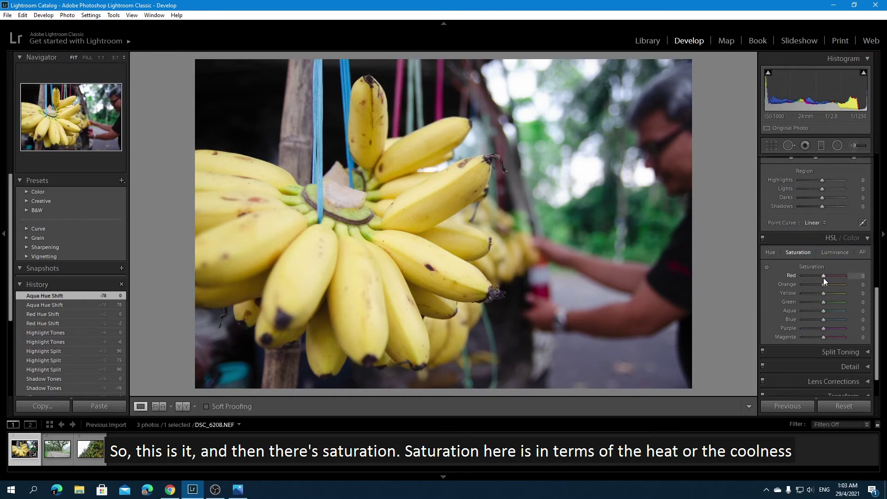
{"action": "mouse_move", "coordinate": [823, 276]}
{"action": "left_mouse_down"}
{"action": "mouse_move", "coordinate": [844, 276]}
{"action": "mouse_move", "coordinate": [810, 278]}
{"action": "mouse_move", "coordinate": [823, 277]}
{"action": "left_mouse_up"}
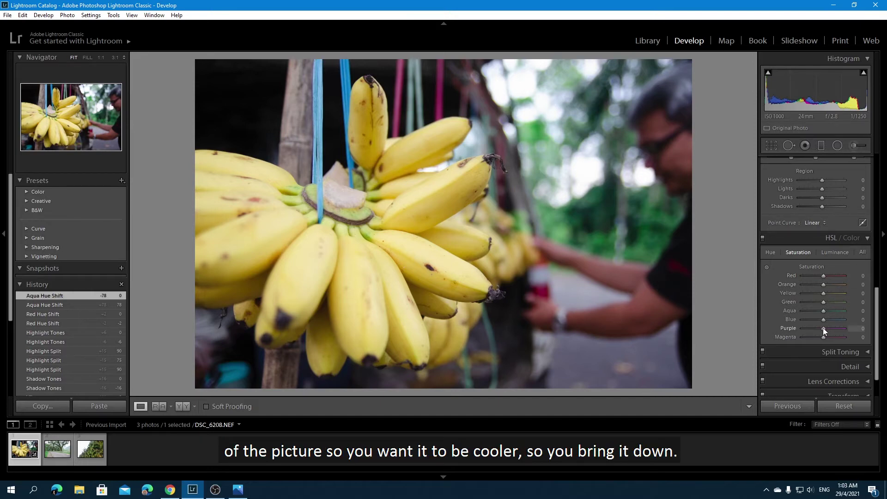
{"action": "mouse_move", "coordinate": [828, 310]}
{"action": "left_mouse_down"}
{"action": "mouse_move", "coordinate": [854, 311]}
{"action": "mouse_move", "coordinate": [829, 312]}
{"action": "mouse_move", "coordinate": [843, 312]}
{"action": "left_mouse_up"}
{"action": "left_click_drag", "start_coordinate": [824, 275], "coordinate": [798, 286]}
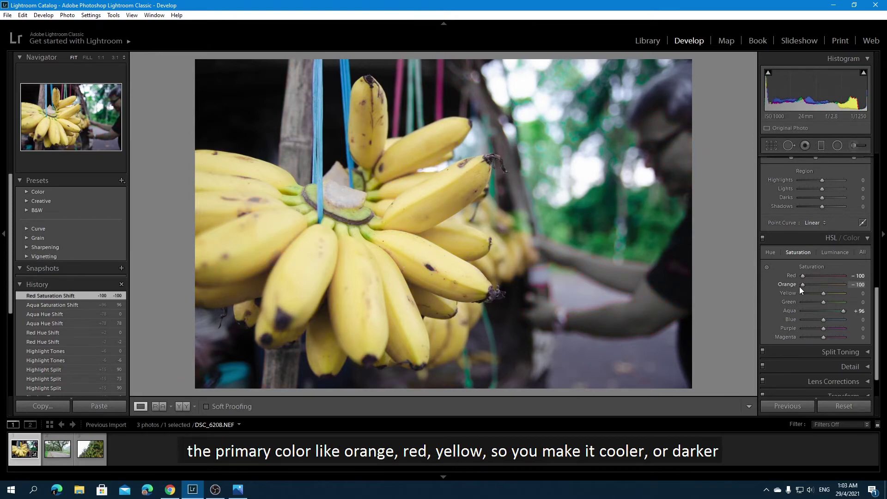
{"action": "left_click_drag", "start_coordinate": [803, 287], "coordinate": [824, 277]}
{"action": "scroll", "coordinate": [868, 239], "scroll_direction": "up", "scroll_amount": 5}
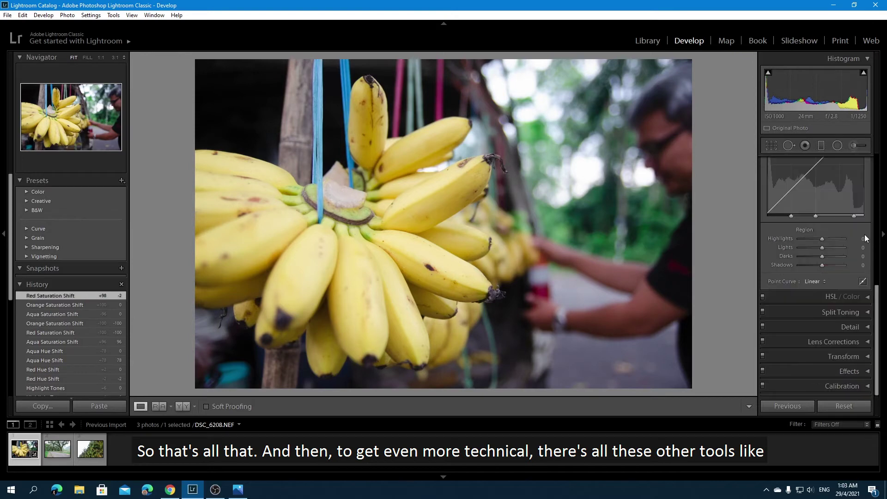
- Try a purple Highlights Hue of 283 in Split Toning and inspect a banana tip at 1:1
{"action": "left_click", "coordinate": [867, 312]}
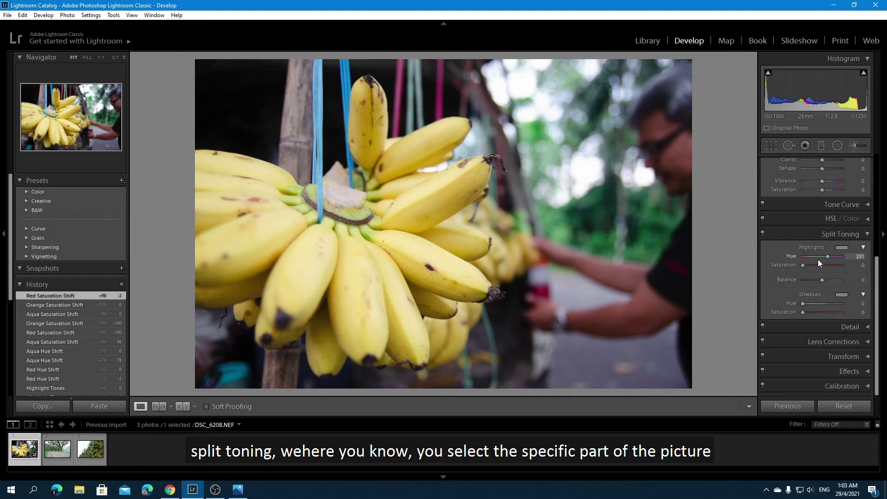
{"action": "left_click_drag", "start_coordinate": [833, 260], "coordinate": [833, 259]}
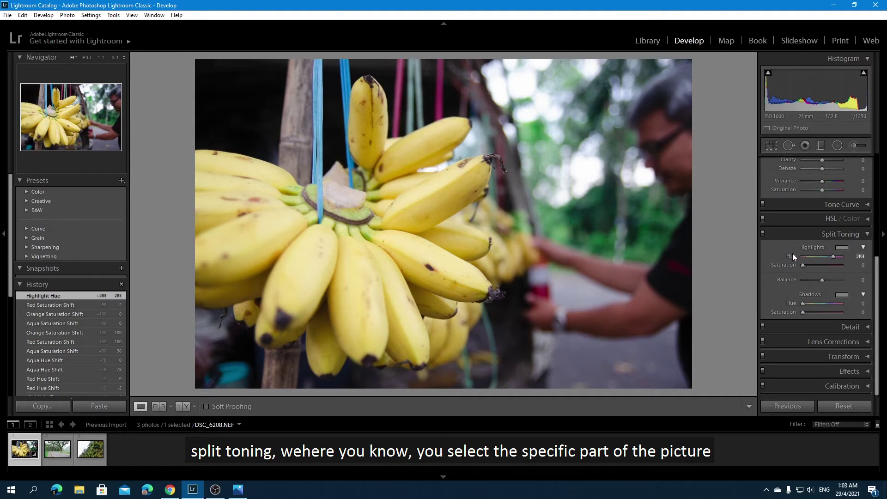
{"action": "left_click", "coordinate": [605, 229]}
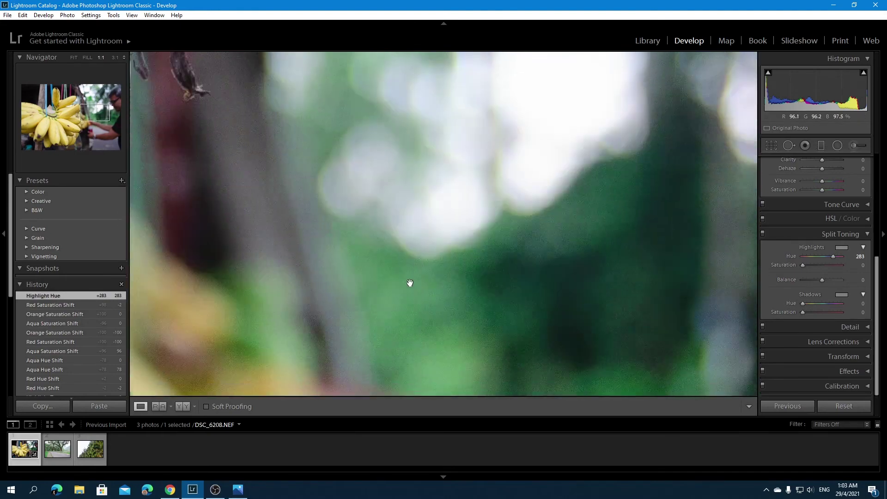
{"action": "left_click_drag", "start_coordinate": [410, 284], "coordinate": [572, 279]}
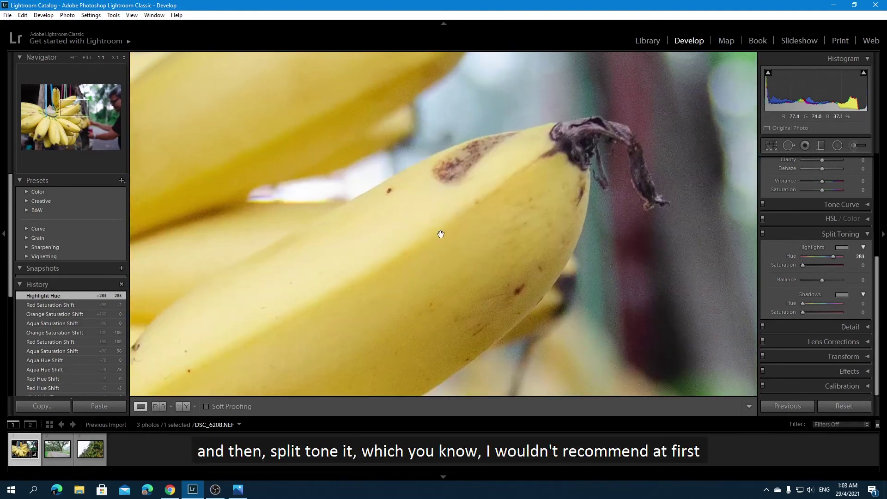
{"action": "mouse_move", "coordinate": [802, 264]}
{"action": "left_mouse_down"}
{"action": "mouse_move", "coordinate": [825, 267]}
{"action": "mouse_move", "coordinate": [783, 271]}
{"action": "mouse_move", "coordinate": [817, 257]}
{"action": "mouse_move", "coordinate": [801, 258]}
{"action": "left_mouse_up"}
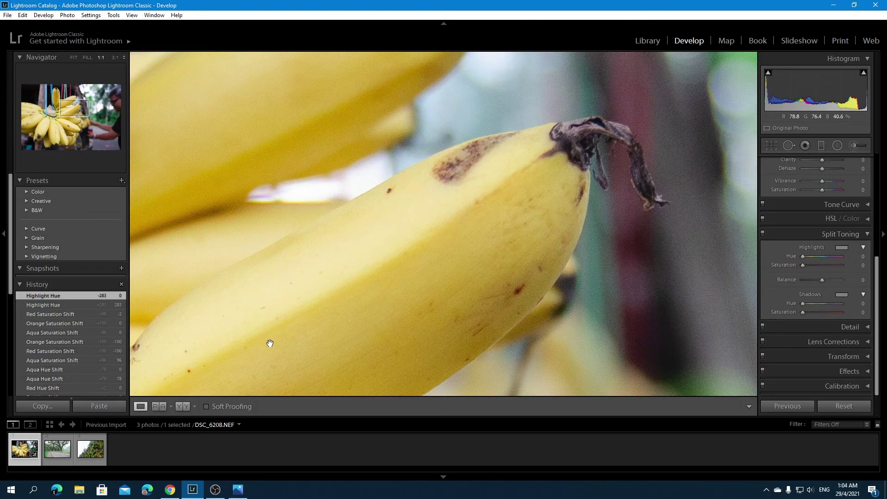
- Undo the tint, reset Highlights Hue to 0 and fit the whole photo in view
{"action": "key", "text": "ctrl+z"}
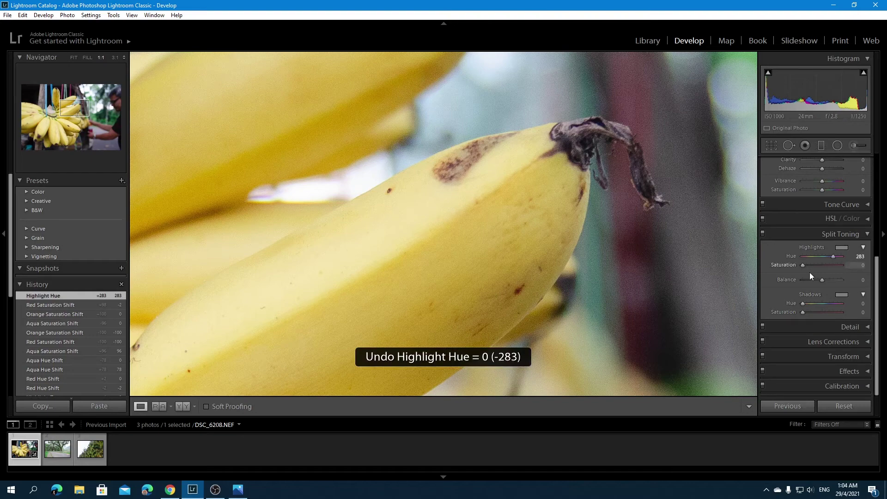
{"action": "double_click", "coordinate": [833, 257]}
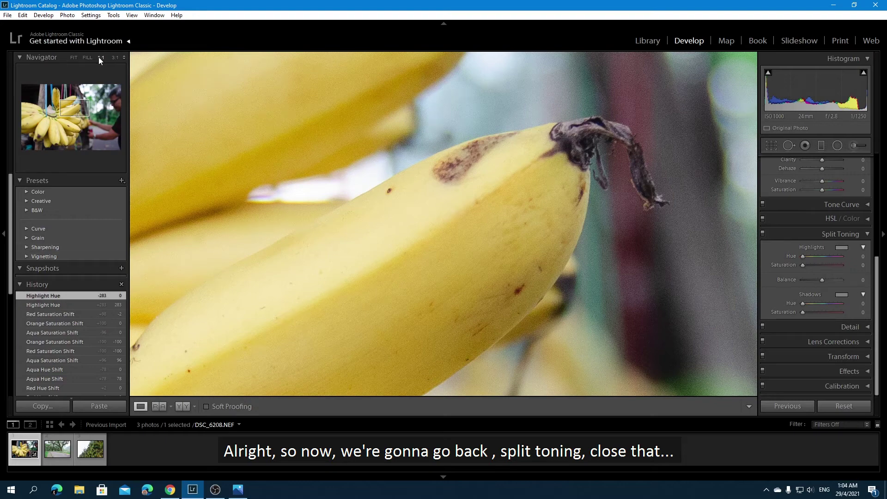
{"action": "left_click", "coordinate": [73, 57]}
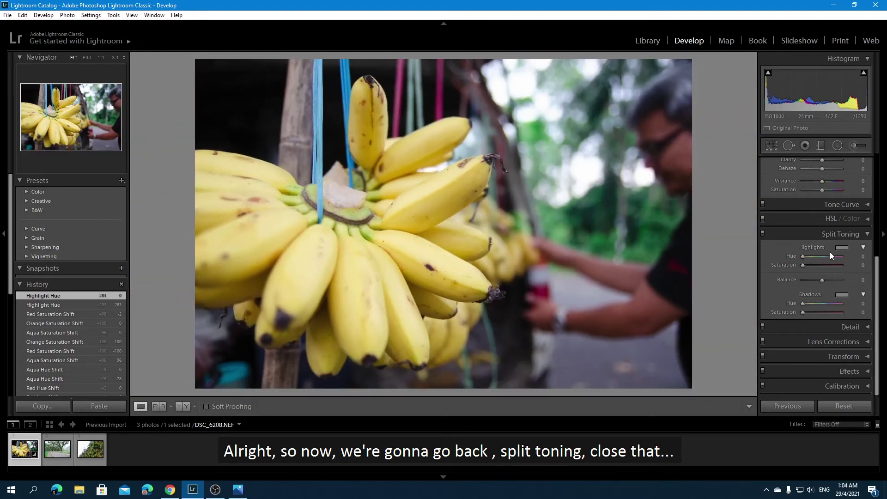
- Try film grain and a -60 post-crop vignette in Effects, returning both amounts to 0
{"action": "left_click", "coordinate": [841, 233]}
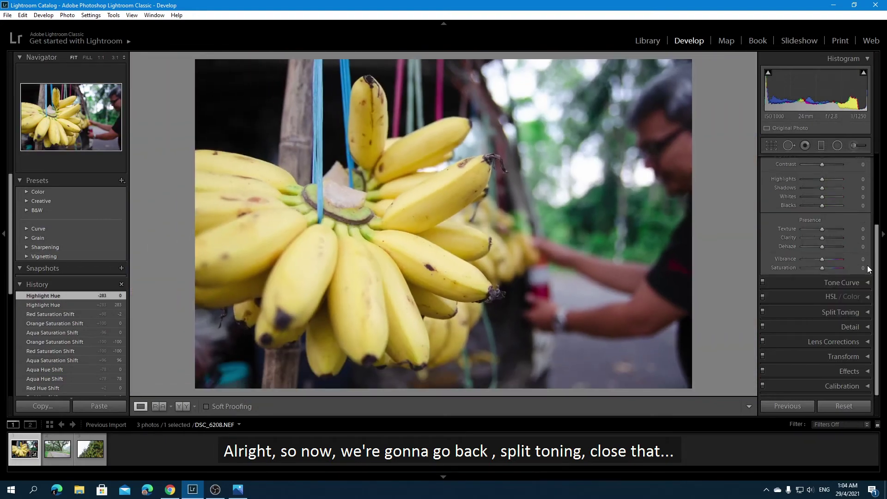
{"action": "scroll", "coordinate": [867, 265], "scroll_direction": "up", "scroll_amount": 1}
{"action": "scroll", "coordinate": [863, 263], "scroll_direction": "down", "scroll_amount": 1}
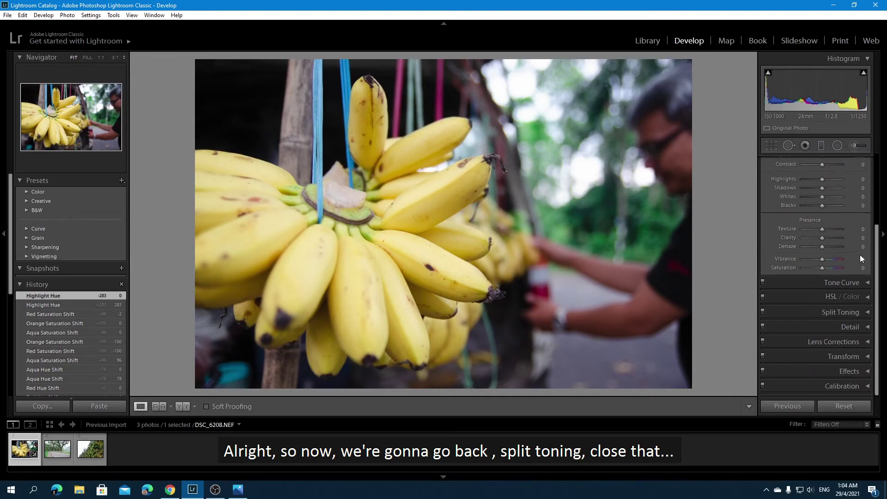
{"action": "left_click", "coordinate": [852, 371]}
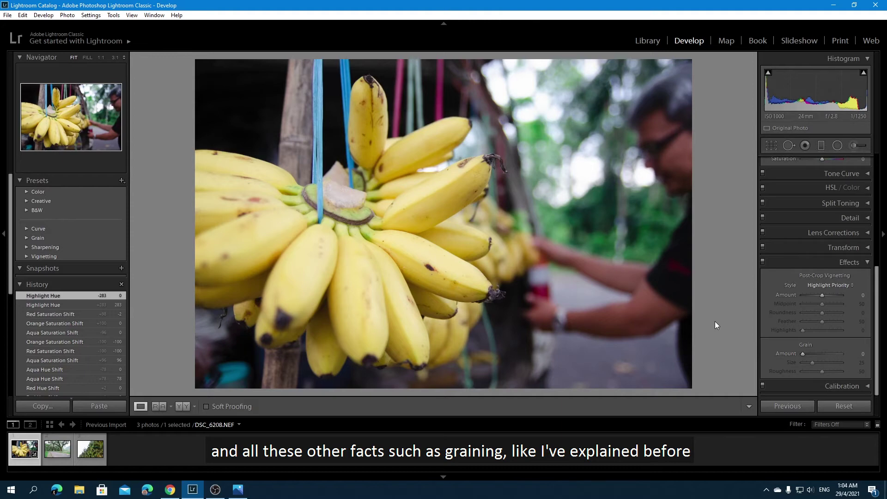
{"action": "left_click_drag", "start_coordinate": [803, 354], "coordinate": [811, 353]}
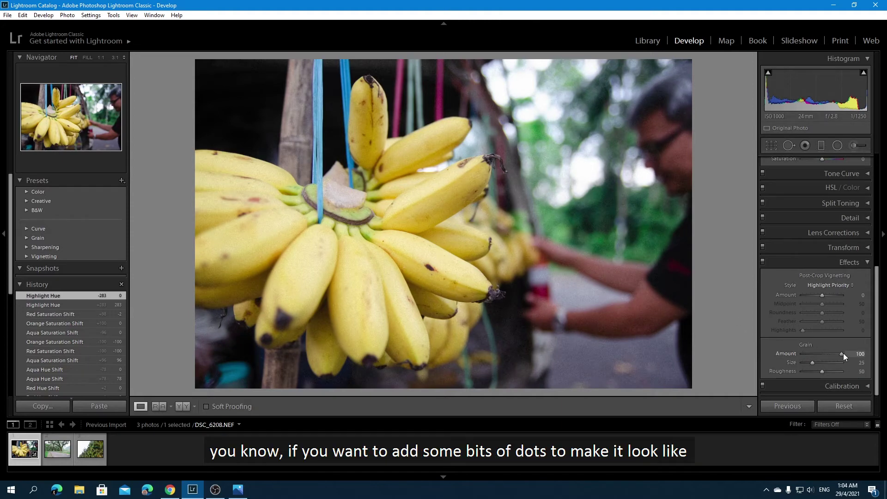
{"action": "left_click_drag", "start_coordinate": [843, 353], "coordinate": [838, 353]}
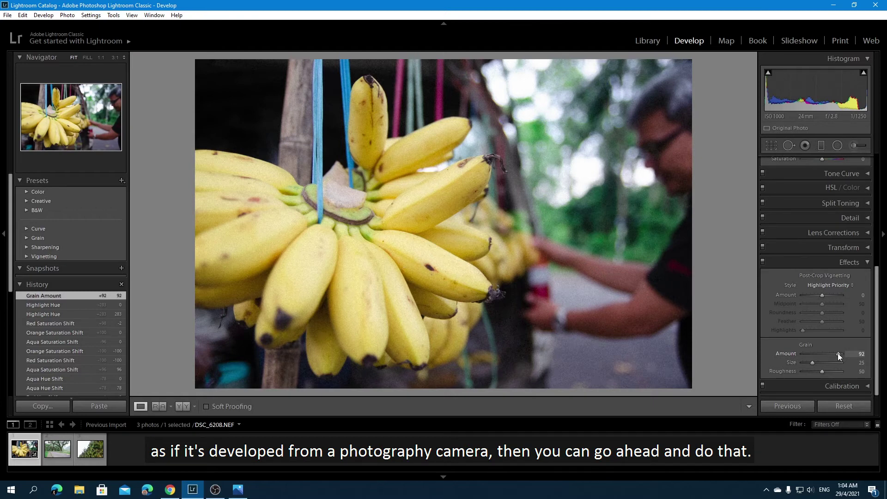
{"action": "left_click_drag", "start_coordinate": [836, 359], "coordinate": [795, 356]}
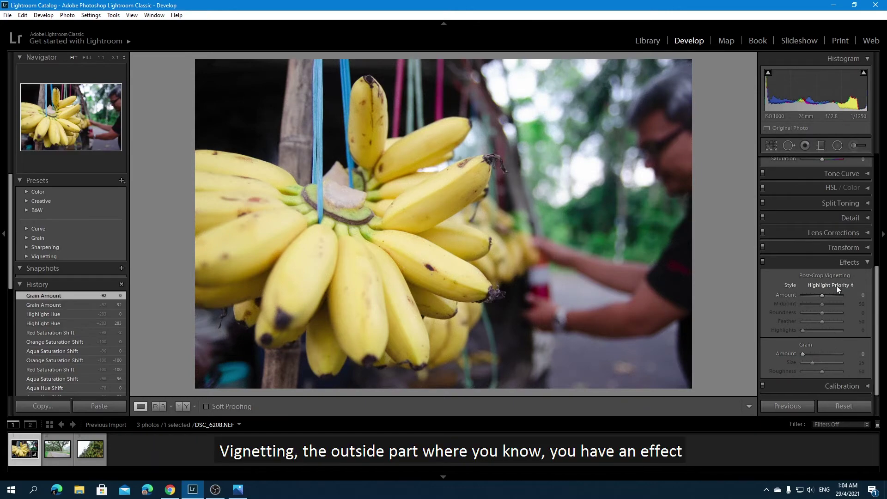
{"action": "mouse_move", "coordinate": [825, 295]}
{"action": "left_mouse_down"}
{"action": "mouse_move", "coordinate": [836, 294]}
{"action": "mouse_move", "coordinate": [805, 297]}
{"action": "mouse_move", "coordinate": [812, 302]}
{"action": "left_mouse_up"}
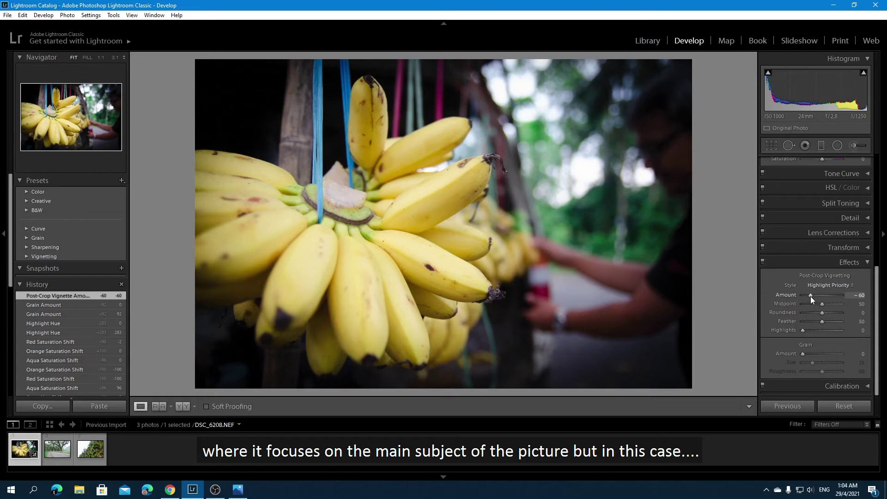
{"action": "left_click_drag", "start_coordinate": [810, 295], "coordinate": [822, 295]}
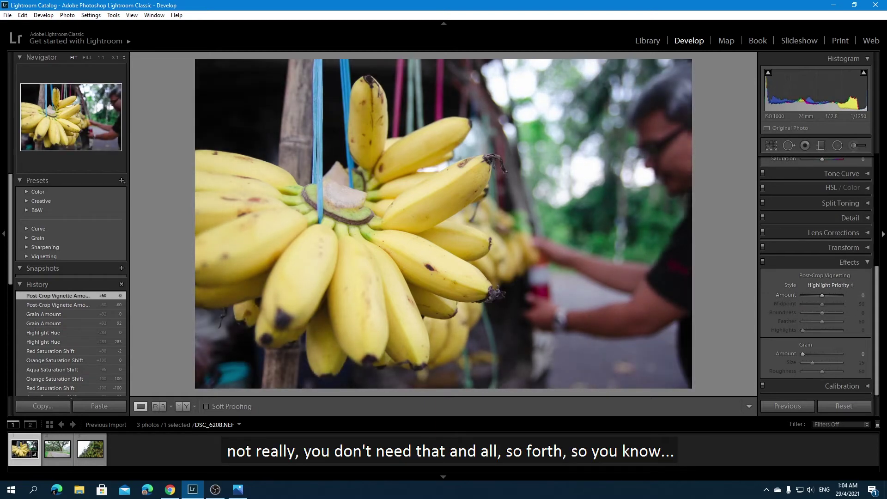
- Try a greener shadow tint in Calibration, then collapse the Calibration panel
{"action": "left_click", "coordinate": [863, 261]}
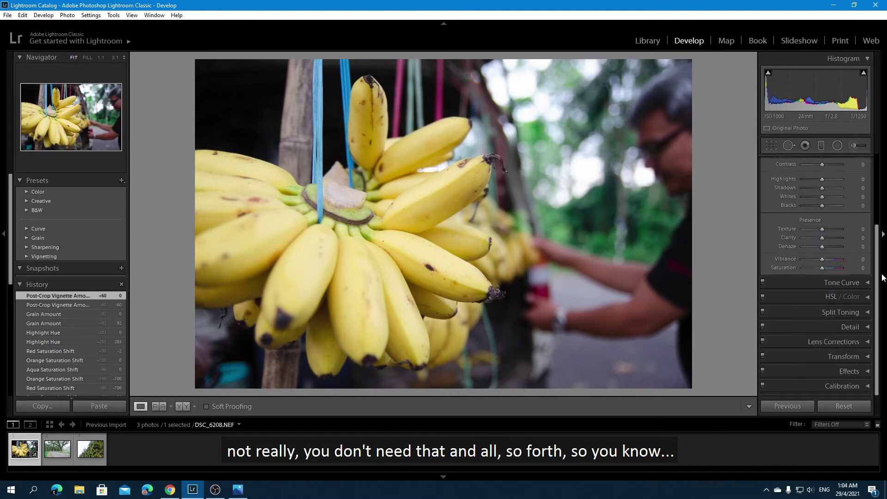
{"action": "left_click", "coordinate": [868, 387]}
{"action": "mouse_move", "coordinate": [823, 291]}
{"action": "left_mouse_down"}
{"action": "mouse_move", "coordinate": [805, 289]}
{"action": "mouse_move", "coordinate": [822, 292]}
{"action": "left_mouse_up"}
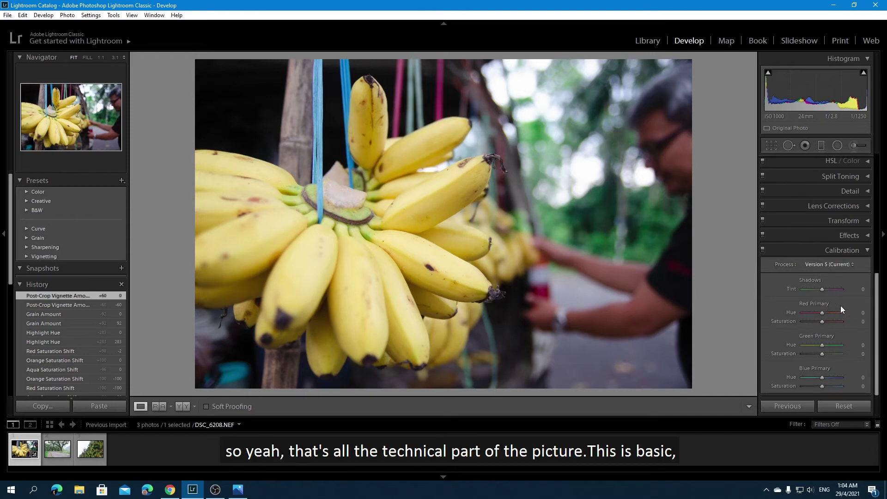
{"action": "left_click", "coordinate": [869, 254]}
- Collapse and re-expand the Basic panel several times, leaving it expanded
{"action": "scroll", "coordinate": [830, 323], "scroll_direction": "up", "scroll_amount": 4}
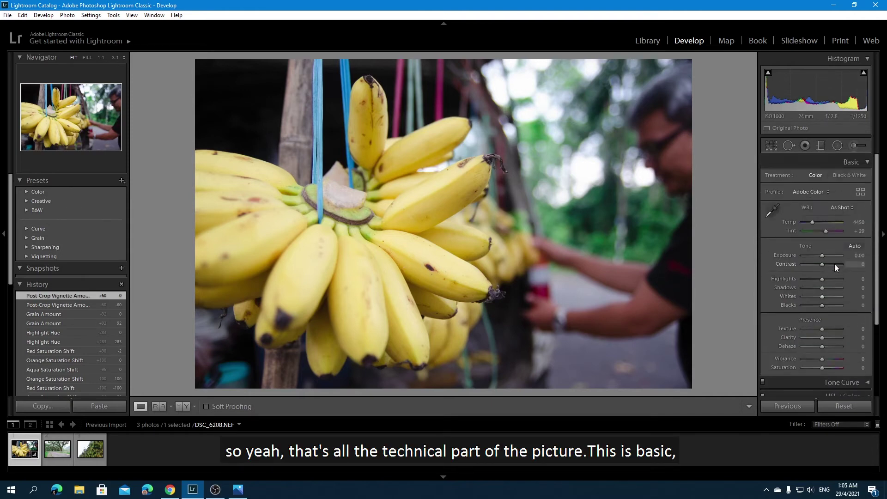
{"action": "left_click", "coordinate": [863, 164]}
{"action": "left_click", "coordinate": [865, 163]}
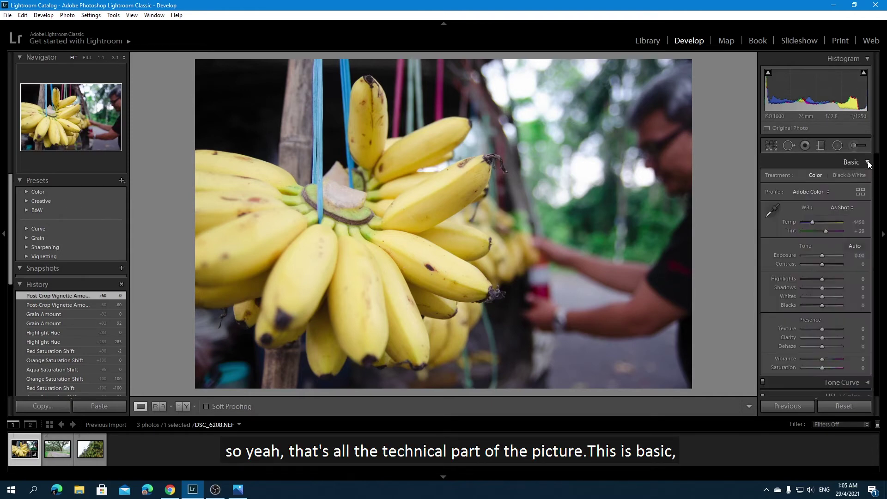
{"action": "left_click", "coordinate": [864, 162]}
{"action": "left_click", "coordinate": [866, 163]}
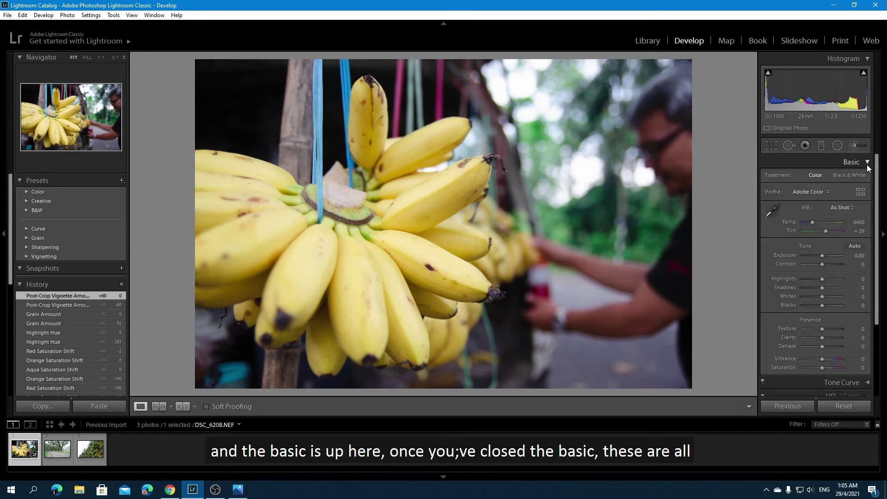
{"action": "left_click", "coordinate": [867, 163]}
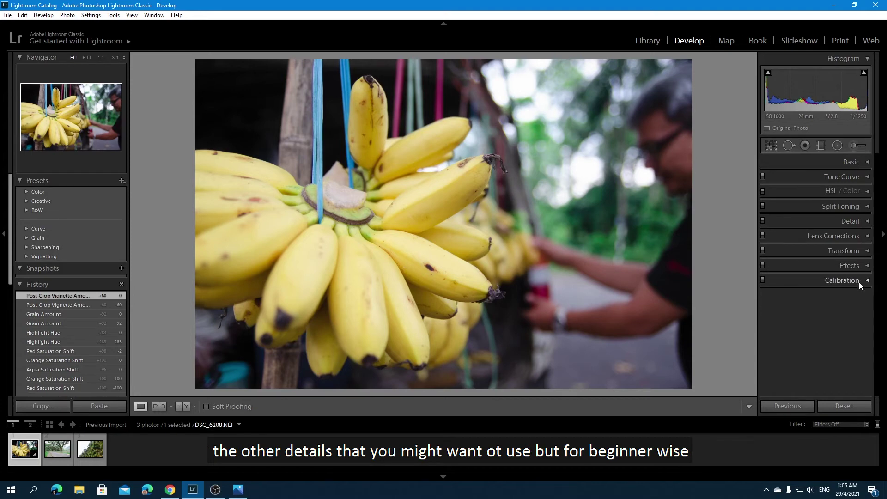
{"action": "left_click", "coordinate": [858, 159]}
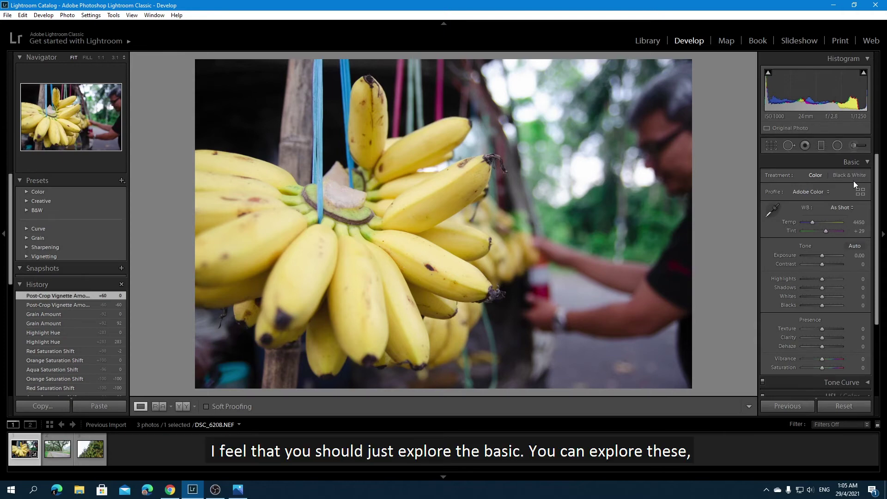
- Expand Lens Corrections, then scroll back up to the Basic settings
{"action": "scroll", "coordinate": [838, 232], "scroll_direction": "down", "scroll_amount": 2}
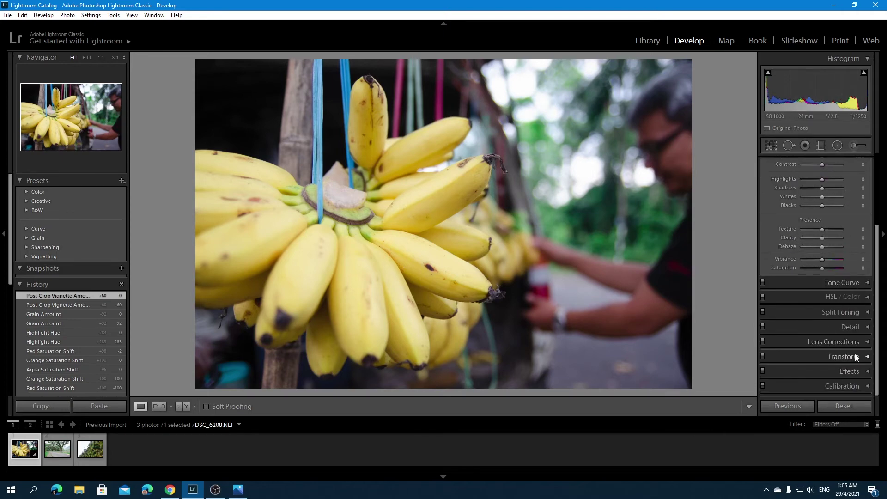
{"action": "left_click", "coordinate": [854, 350]}
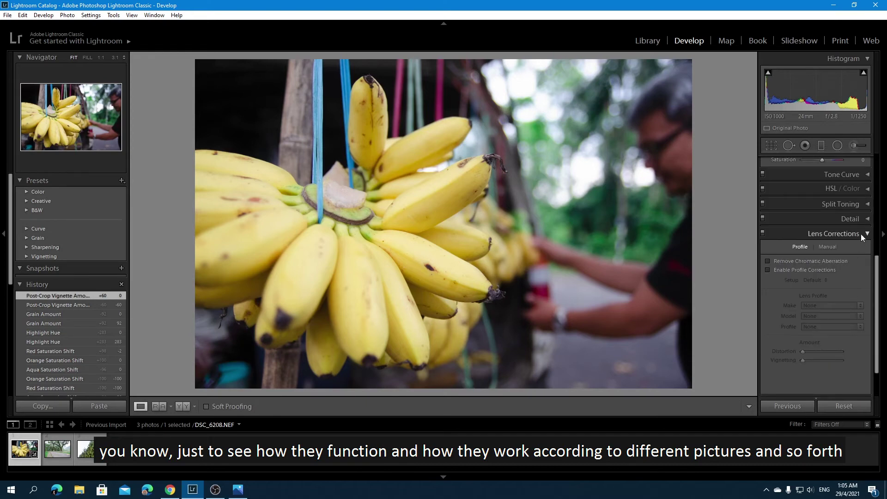
{"action": "scroll", "coordinate": [861, 234], "scroll_direction": "up", "scroll_amount": 4}
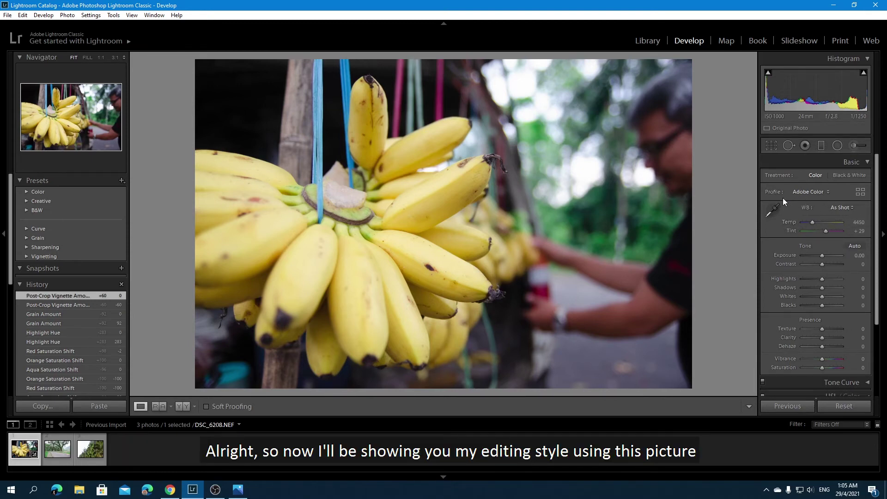
- Switch to the pine-tree photo DSC_6523.NEF and warm its white balance to 5810
{"action": "left_click", "coordinate": [95, 448]}
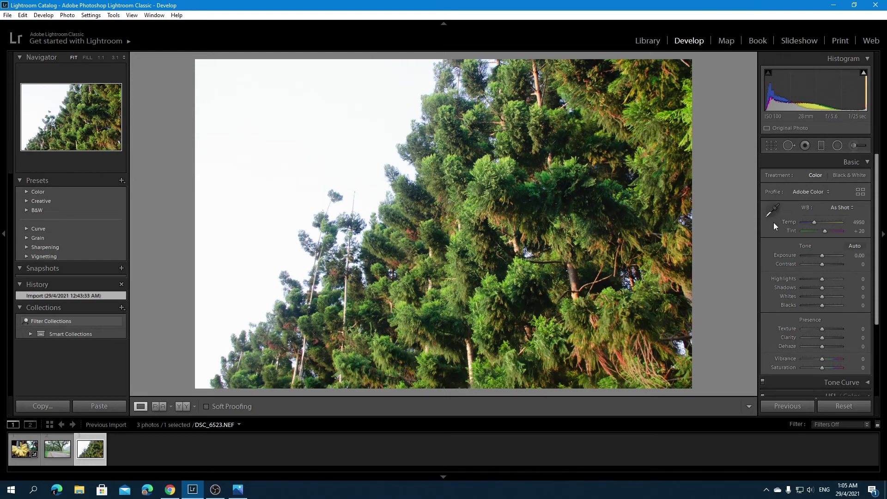
{"action": "left_click_drag", "start_coordinate": [815, 221], "coordinate": [782, 287]}
{"action": "scroll", "coordinate": [828, 264], "scroll_direction": "down", "scroll_amount": 1}
{"action": "scroll", "coordinate": [818, 282], "scroll_direction": "down", "scroll_amount": 3}
{"action": "scroll", "coordinate": [831, 277], "scroll_direction": "down", "scroll_amount": 1}
- Open the Tone Curve and undo the shadows curve change
{"action": "left_click", "coordinate": [869, 283]}
{"action": "scroll", "coordinate": [858, 273], "scroll_direction": "down", "scroll_amount": 2}
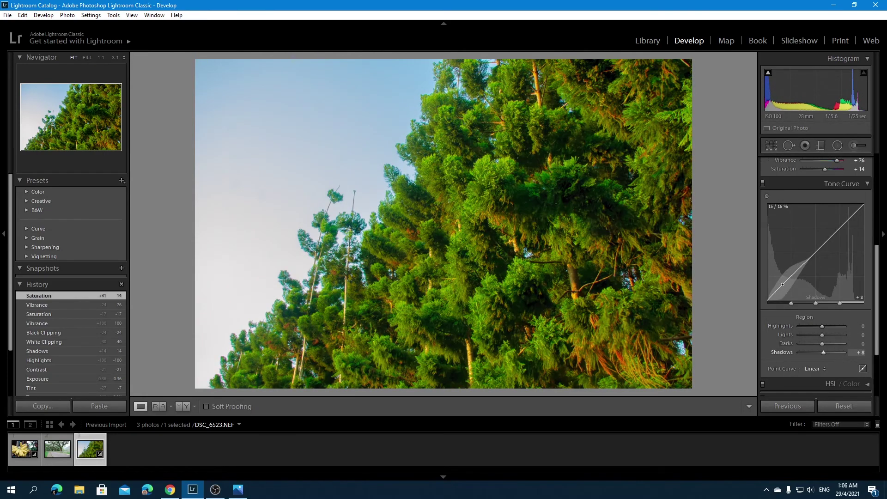
{"action": "key", "text": "ctrl+z"}
- Pull the Tone Curve region sliders down to Lights -18, Darks -30, Shadows -7
{"action": "scroll", "coordinate": [863, 267], "scroll_direction": "down", "scroll_amount": 3}
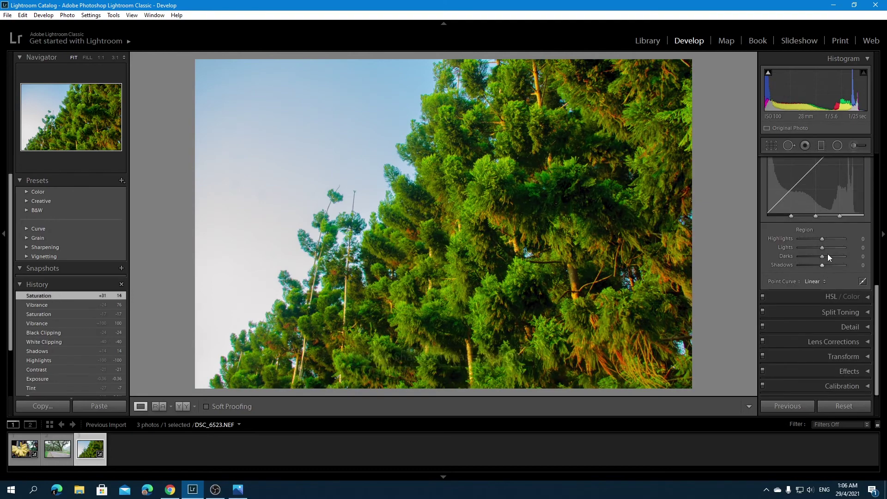
{"action": "mouse_move", "coordinate": [823, 256]}
{"action": "left_mouse_down"}
{"action": "mouse_move", "coordinate": [812, 257]}
{"action": "mouse_move", "coordinate": [839, 267]}
{"action": "mouse_move", "coordinate": [820, 272]}
{"action": "mouse_move", "coordinate": [812, 248]}
{"action": "mouse_move", "coordinate": [792, 251]}
{"action": "mouse_move", "coordinate": [819, 254]}
{"action": "left_mouse_up"}
{"action": "mouse_move", "coordinate": [822, 238]}
{"action": "left_mouse_down"}
{"action": "mouse_move", "coordinate": [808, 243]}
{"action": "mouse_move", "coordinate": [839, 243]}
{"action": "mouse_move", "coordinate": [827, 246]}
{"action": "left_mouse_up"}
{"action": "left_click", "coordinate": [821, 146]}
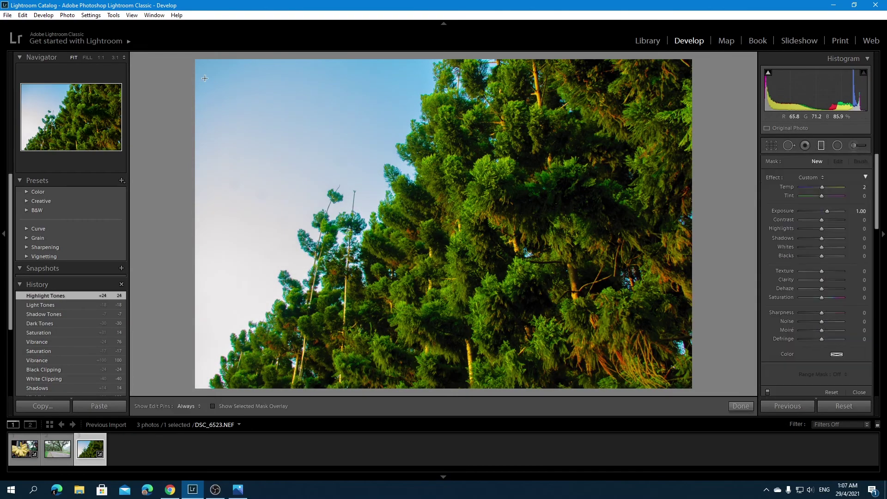
{"action": "mouse_move", "coordinate": [198, 69]}
{"action": "left_mouse_down"}
{"action": "mouse_move", "coordinate": [310, 199]}
{"action": "mouse_move", "coordinate": [327, 181]}
{"action": "mouse_move", "coordinate": [319, 182]}
{"action": "mouse_move", "coordinate": [325, 190]}
{"action": "mouse_move", "coordinate": [317, 184]}
{"action": "left_mouse_up"}
{"action": "left_click_drag", "start_coordinate": [264, 134], "coordinate": [237, 168]}
{"action": "left_click_drag", "start_coordinate": [824, 185], "coordinate": [819, 212]}
{"action": "left_click_drag", "start_coordinate": [237, 167], "coordinate": [252, 181]}
{"action": "left_click_drag", "start_coordinate": [325, 233], "coordinate": [327, 240]}
{"action": "left_click_drag", "start_coordinate": [215, 307], "coordinate": [234, 323]}
{"action": "left_click_drag", "start_coordinate": [266, 222], "coordinate": [127, 138]}
{"action": "left_click_drag", "start_coordinate": [286, 196], "coordinate": [305, 205]}
{"action": "left_click_drag", "start_coordinate": [298, 202], "coordinate": [241, 172]}
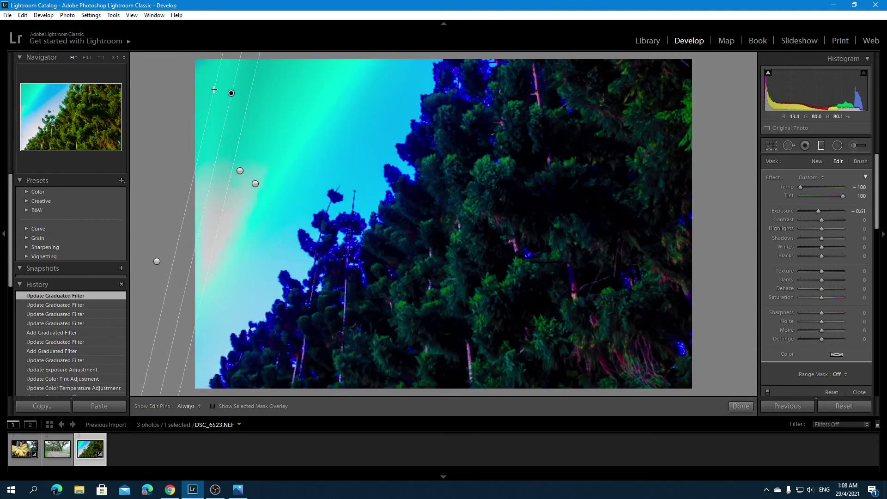
{"action": "key", "text": "ctrl+z"}
{"action": "left_click", "coordinate": [255, 184]}
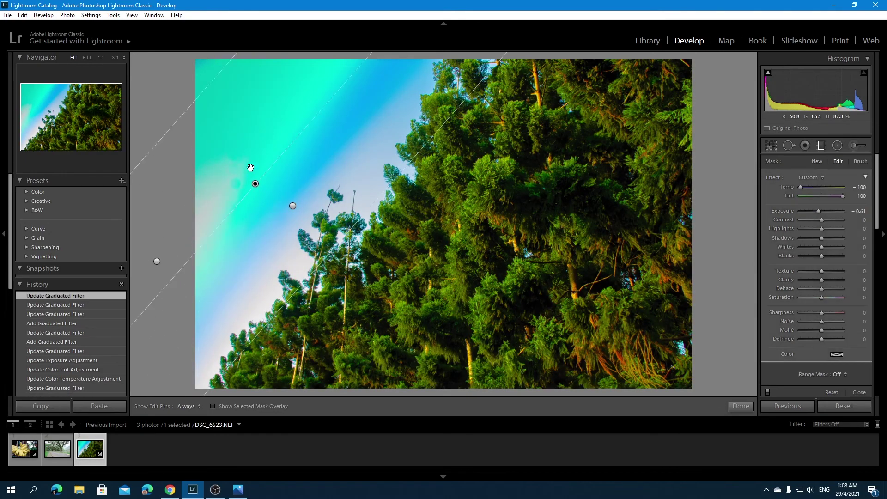
{"action": "left_click_drag", "start_coordinate": [255, 184], "coordinate": [220, 79]}
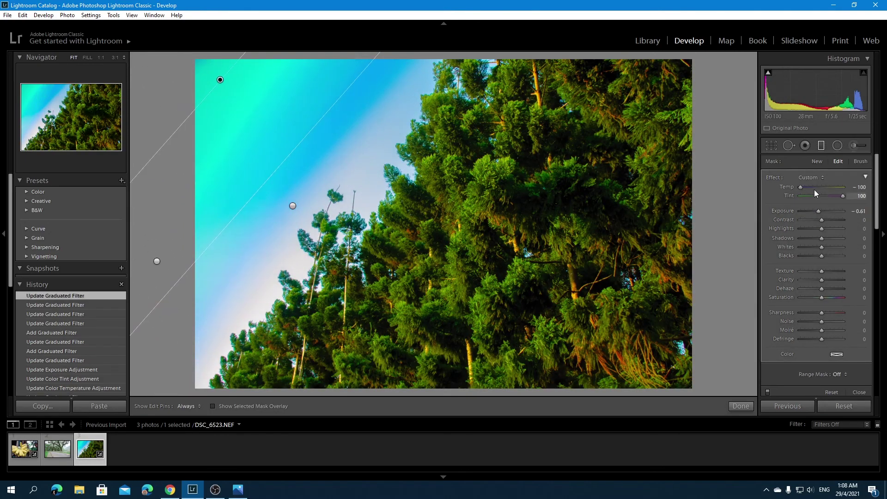
{"action": "left_click_drag", "start_coordinate": [814, 189], "coordinate": [830, 190]}
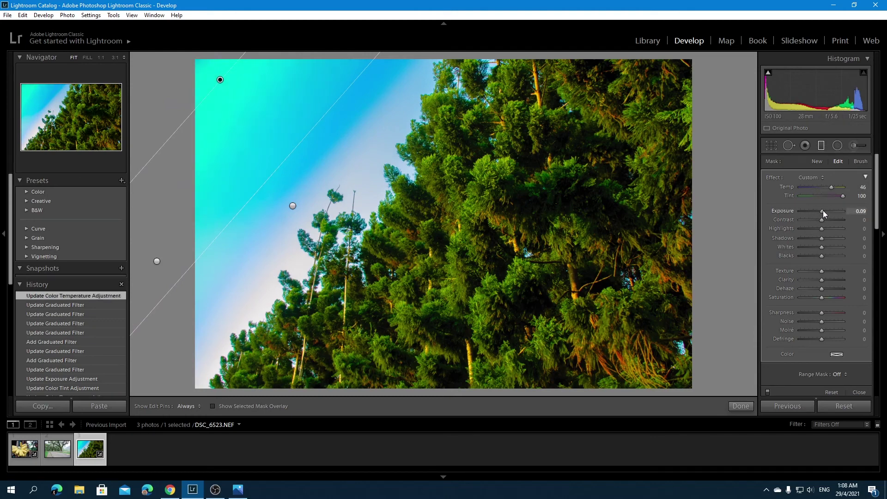
{"action": "key", "text": "ctrl+z"}
{"action": "key", "text": "ctrl+z"}
{"action": "key", "text": "ctrl+z"}
{"action": "key", "text": "ctrl+z"}
{"action": "key", "text": "ctrl+z"}
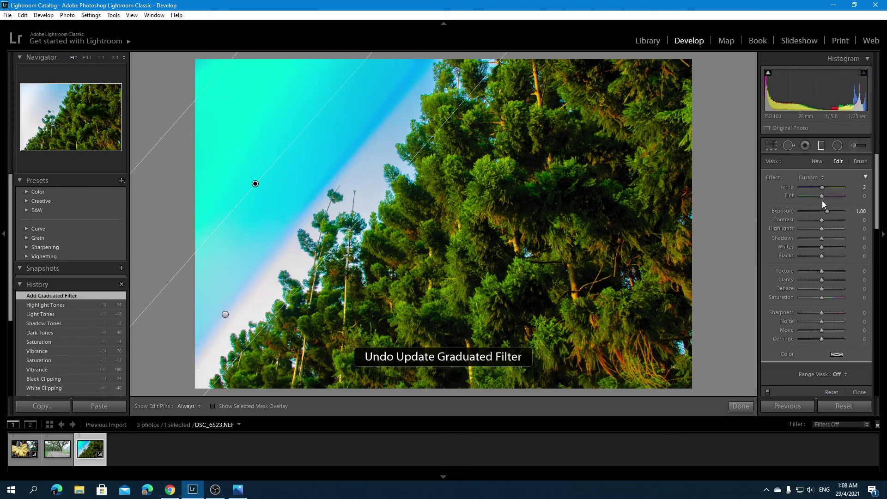
- Draw a graduated filter over the sky with Temp -100 and Exposure 0.44
{"action": "left_click", "coordinate": [821, 146]}
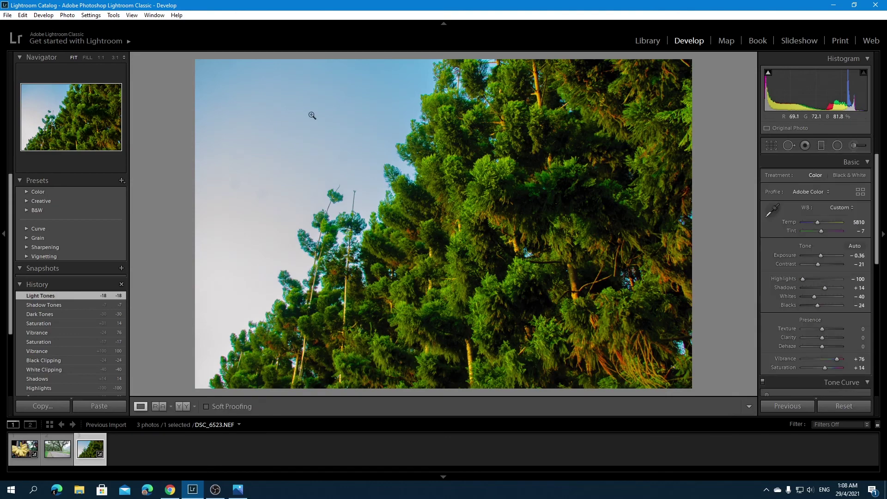
{"action": "left_click", "coordinate": [823, 144]}
{"action": "left_click_drag", "start_coordinate": [240, 102], "coordinate": [337, 185]}
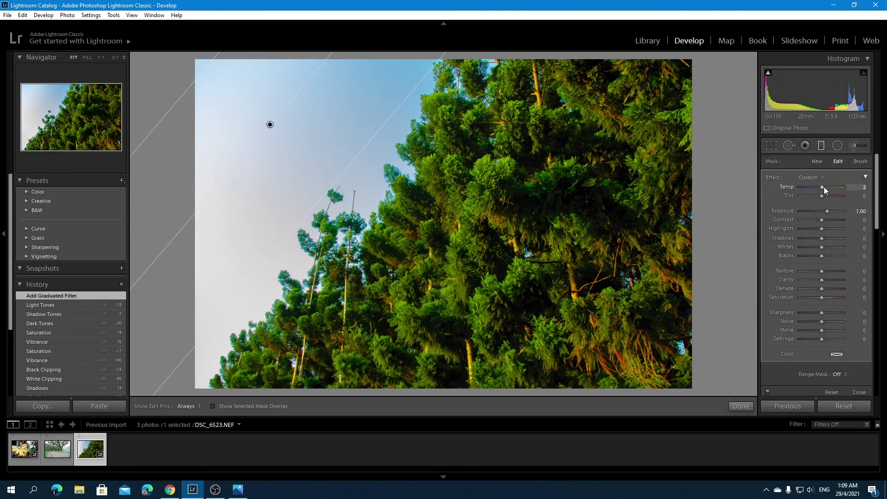
{"action": "left_click_drag", "start_coordinate": [824, 186], "coordinate": [789, 190]}
{"action": "mouse_move", "coordinate": [832, 212]}
{"action": "left_mouse_down"}
{"action": "mouse_move", "coordinate": [816, 212]}
{"action": "mouse_move", "coordinate": [824, 214]}
{"action": "left_mouse_up"}
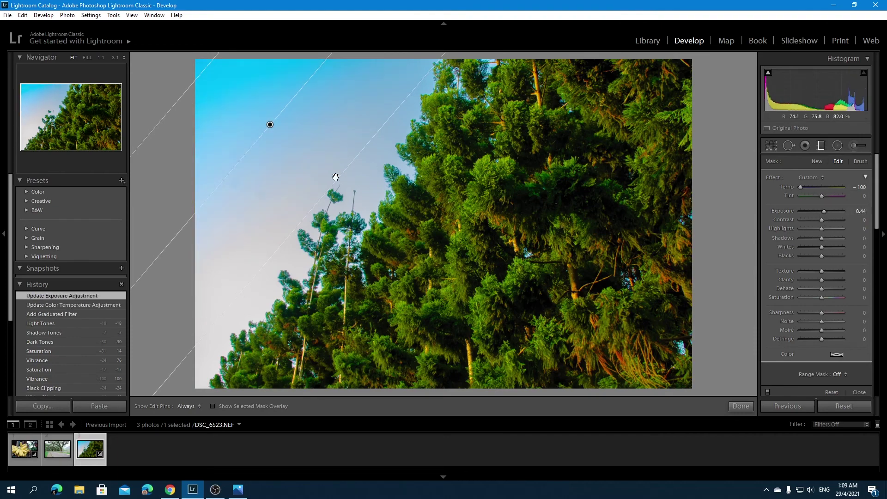
- Widen and angle the filter, raising Contrast to 46 and adding Texture
{"action": "left_click_drag", "start_coordinate": [335, 179], "coordinate": [405, 234]}
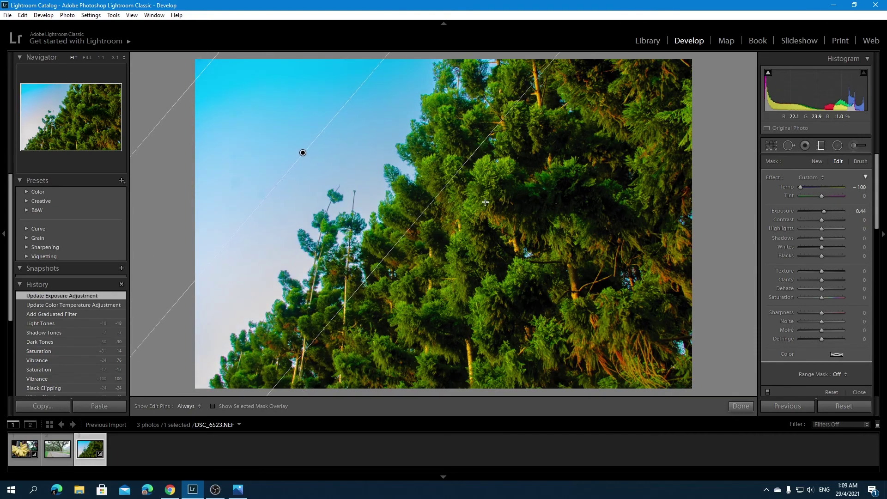
{"action": "left_click_drag", "start_coordinate": [174, 295], "coordinate": [231, 314]}
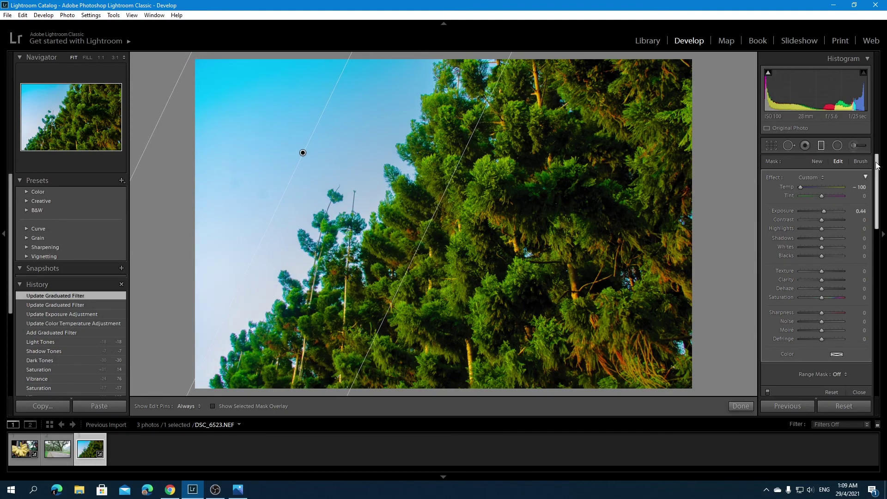
{"action": "left_click_drag", "start_coordinate": [822, 220], "coordinate": [811, 235]}
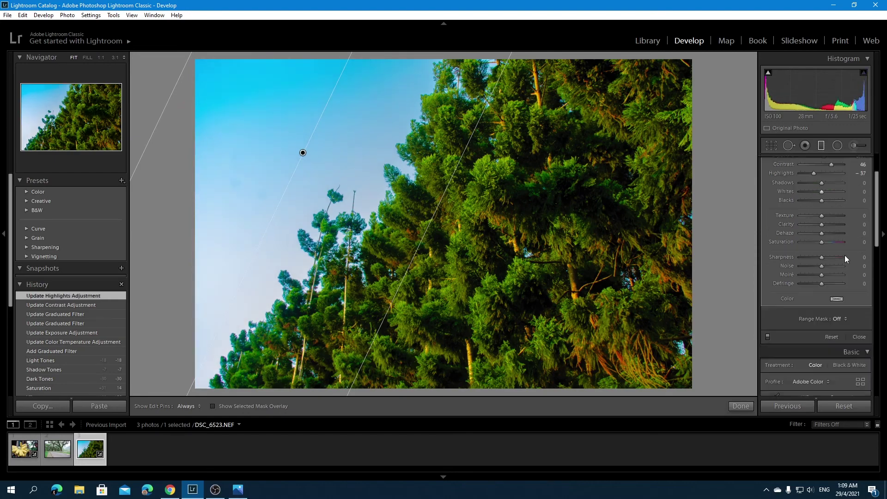
{"action": "left_click_drag", "start_coordinate": [831, 271], "coordinate": [843, 300]}
{"action": "left_click_drag", "start_coordinate": [229, 306], "coordinate": [217, 326]}
{"action": "mouse_move", "coordinate": [424, 242]}
{"action": "left_mouse_down"}
{"action": "mouse_move", "coordinate": [334, 202]}
{"action": "mouse_move", "coordinate": [475, 245]}
{"action": "mouse_move", "coordinate": [565, 257]}
{"action": "mouse_move", "coordinate": [412, 232]}
{"action": "mouse_move", "coordinate": [434, 243]}
{"action": "left_mouse_up"}
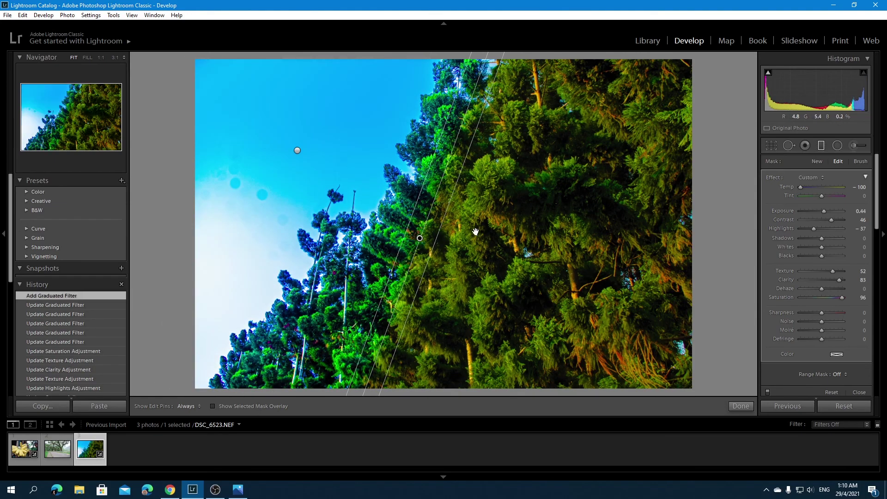
- Undo the stray extra filter, then narrow the sky filter and rotate it to about 45°
{"action": "key", "text": "ctrl+z"}
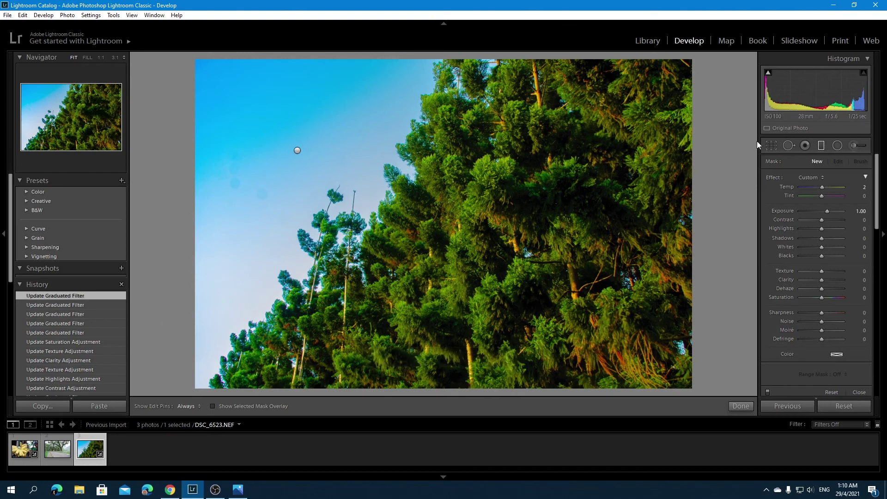
{"action": "left_click", "coordinate": [822, 147]}
{"action": "left_click", "coordinate": [297, 150]}
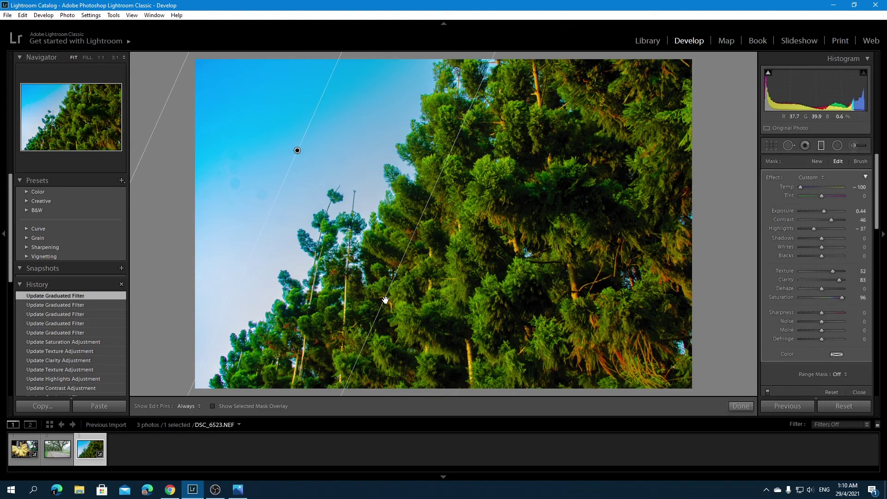
{"action": "left_click_drag", "start_coordinate": [386, 299], "coordinate": [346, 304]}
{"action": "left_click_drag", "start_coordinate": [208, 310], "coordinate": [164, 281]}
- Set Split Toning Highlights Hue 17 with Balance 0, then open the original DSC_6523.NEF in Photos
{"action": "scroll", "coordinate": [859, 277], "scroll_direction": "down", "scroll_amount": 4}
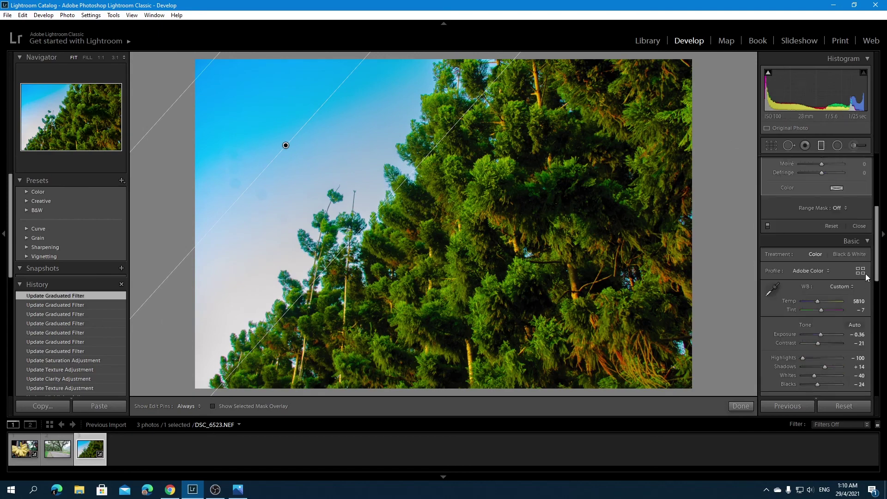
{"action": "scroll", "coordinate": [866, 273], "scroll_direction": "up", "scroll_amount": 4}
{"action": "scroll", "coordinate": [860, 249], "scroll_direction": "down", "scroll_amount": 10}
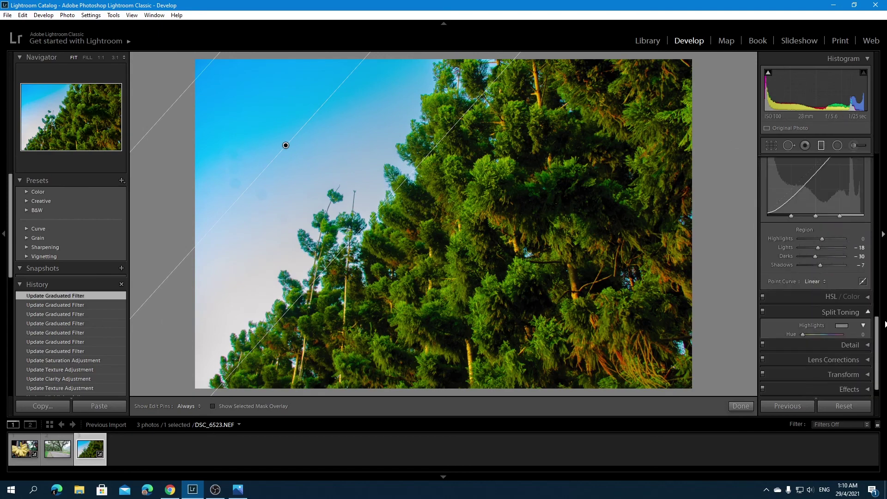
{"action": "left_click", "coordinate": [819, 256]}
{"action": "left_click_drag", "start_coordinate": [811, 262], "coordinate": [806, 264]}
{"action": "left_click", "coordinate": [812, 280]}
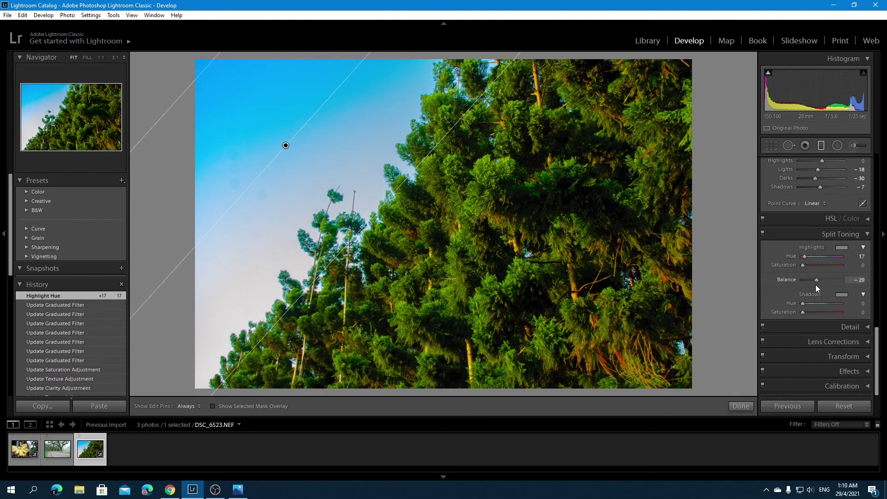
{"action": "double_click", "coordinate": [825, 285]}
{"action": "left_click", "coordinate": [855, 280]}
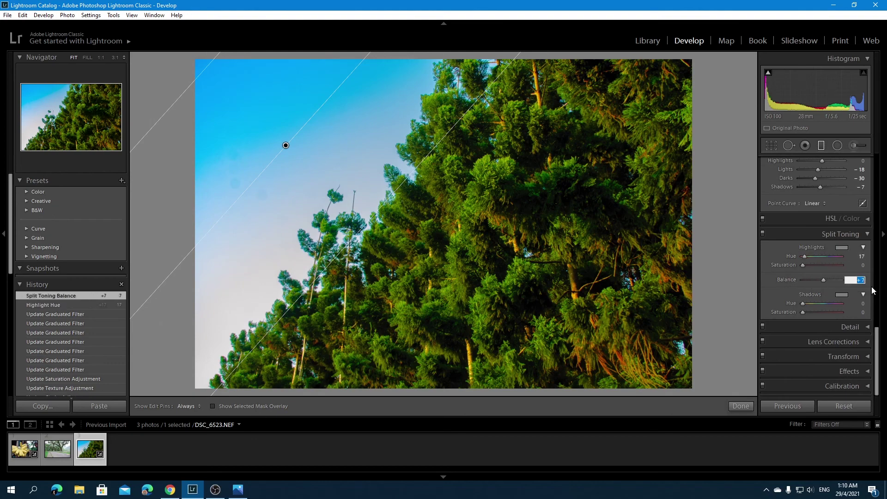
{"action": "key", "text": "Return"}
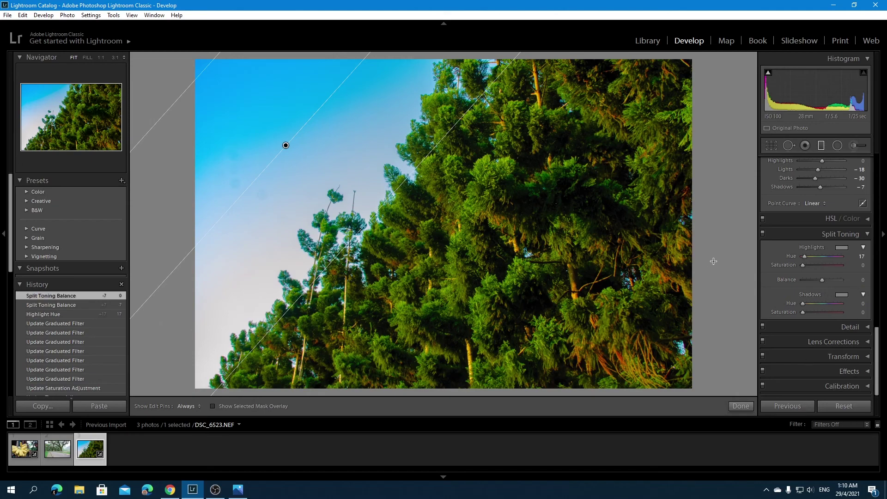
{"action": "key", "text": "m"}
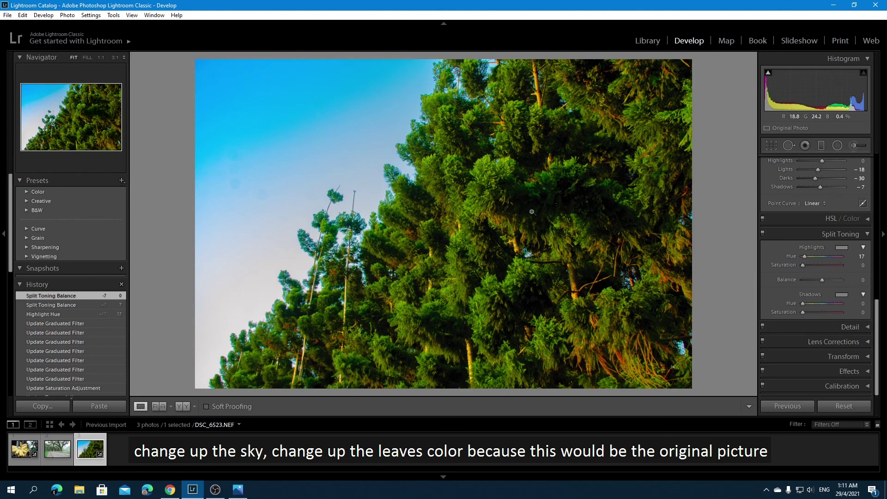
{"action": "left_click", "coordinate": [237, 491]}
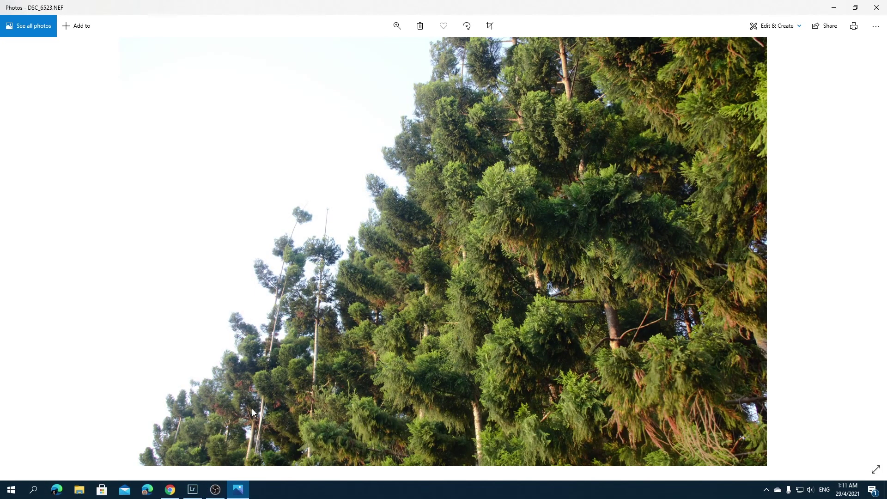
- Switch back to Lightroom to view the edited DSC_6523.NEF with its bluer sky
{"action": "left_click", "coordinate": [197, 493]}
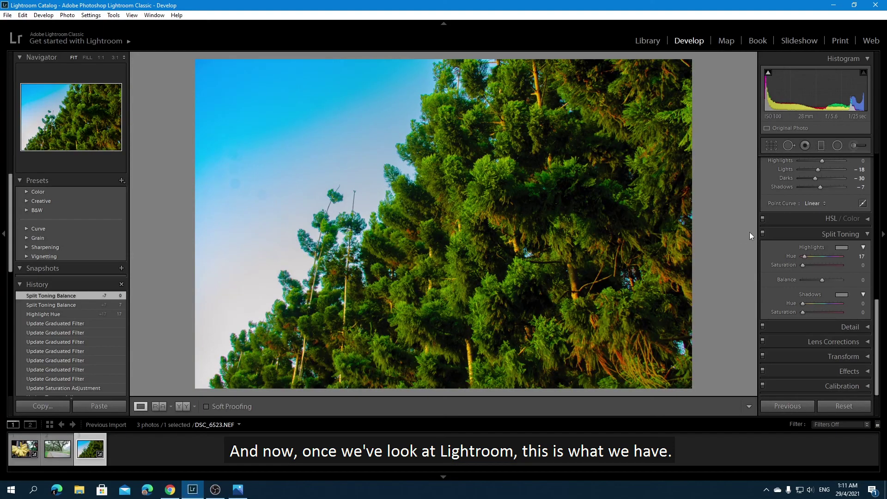